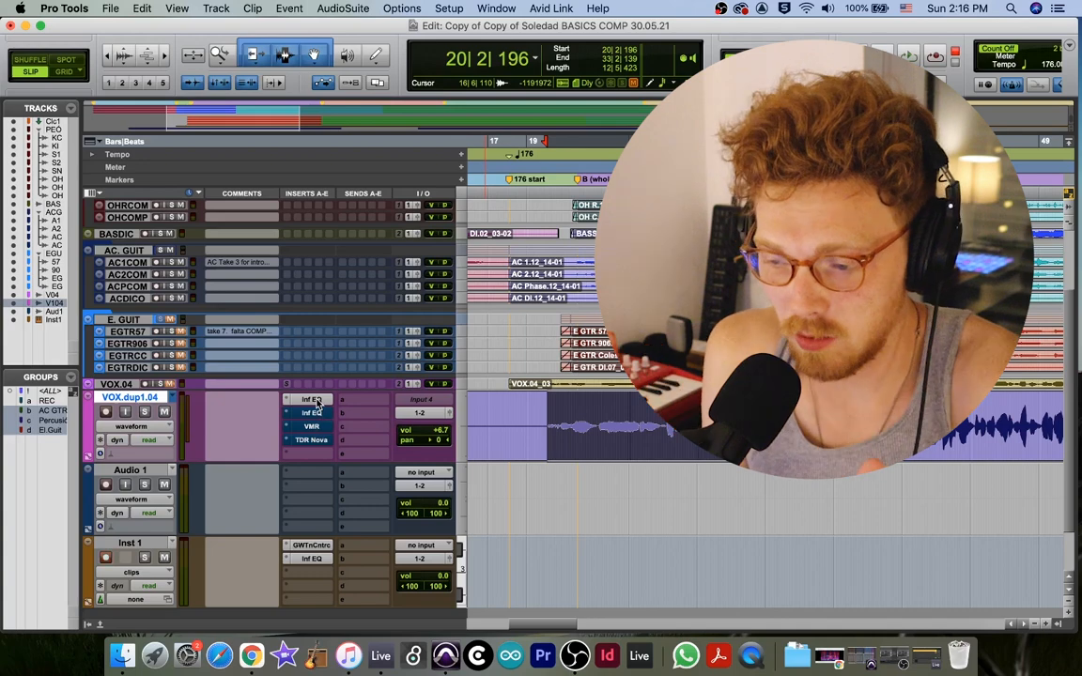
# Step: Open the first Infinity EQ insert on the VOX.dup1.04 track and narrow the bell boost at 1.96 kHz
pyautogui.click(311, 400)
pyautogui.moveTo(932, 273); pyautogui.dragTo(712, 272)
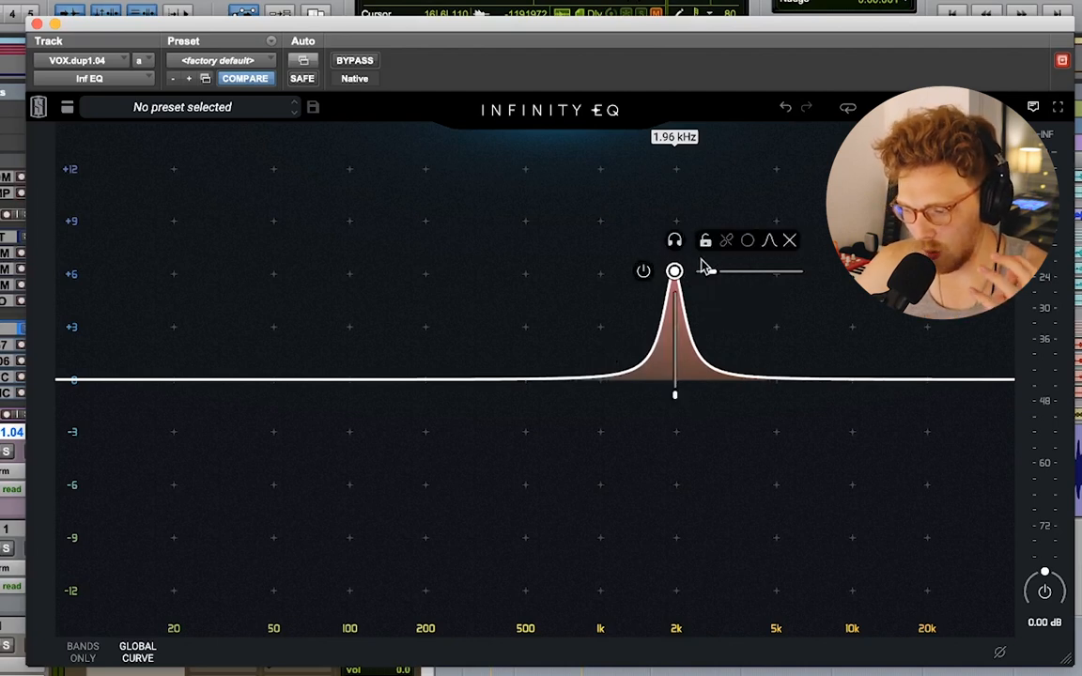
pyautogui.moveTo(782, 27); pyautogui.dragTo(754, 35)
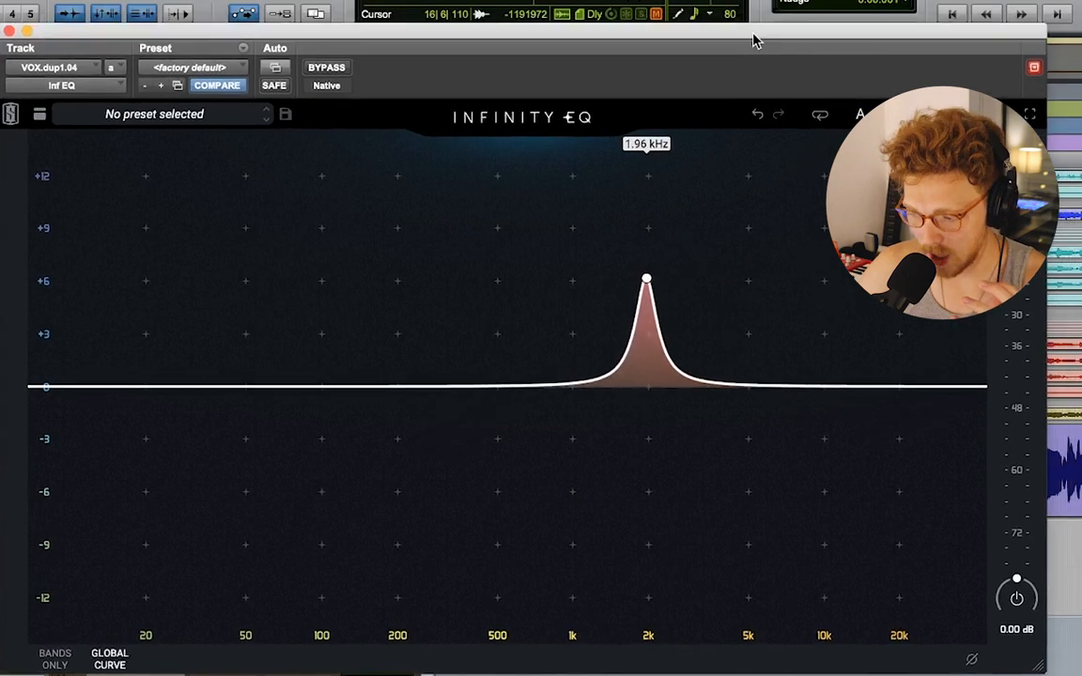
# Step: Play the vocal and audition the top end by moving the boost above 20 kHz, widening it and sweeping it in solo
pyautogui.press('space')
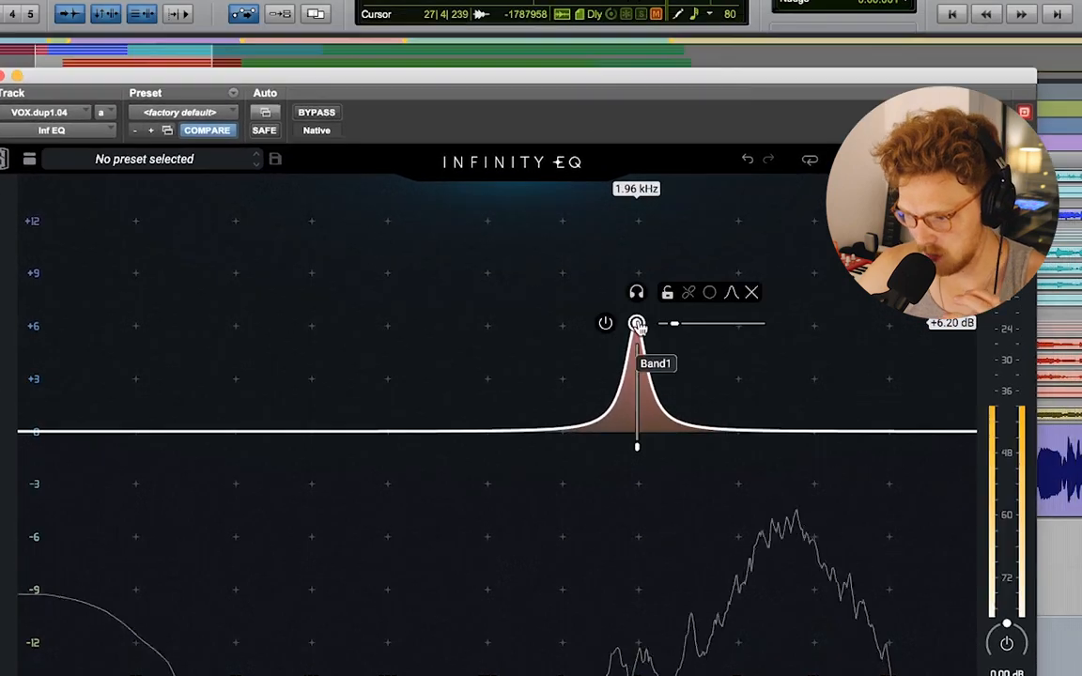
pyautogui.moveTo(638, 324); pyautogui.dragTo(930, 199)
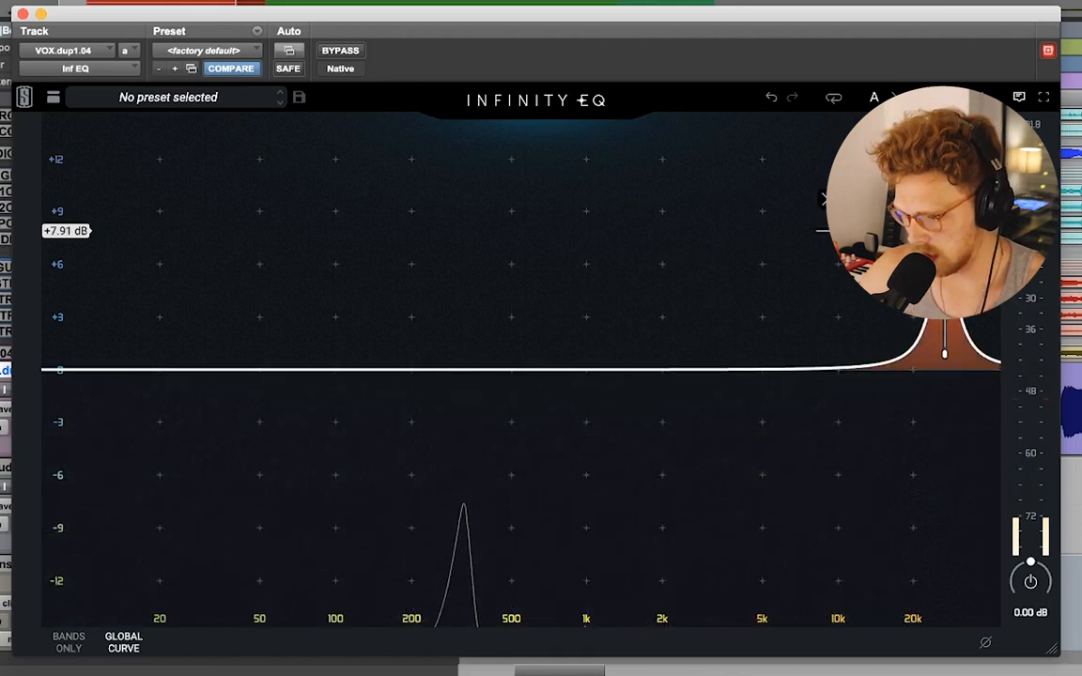
pyautogui.scroll(-5, 943, 231)
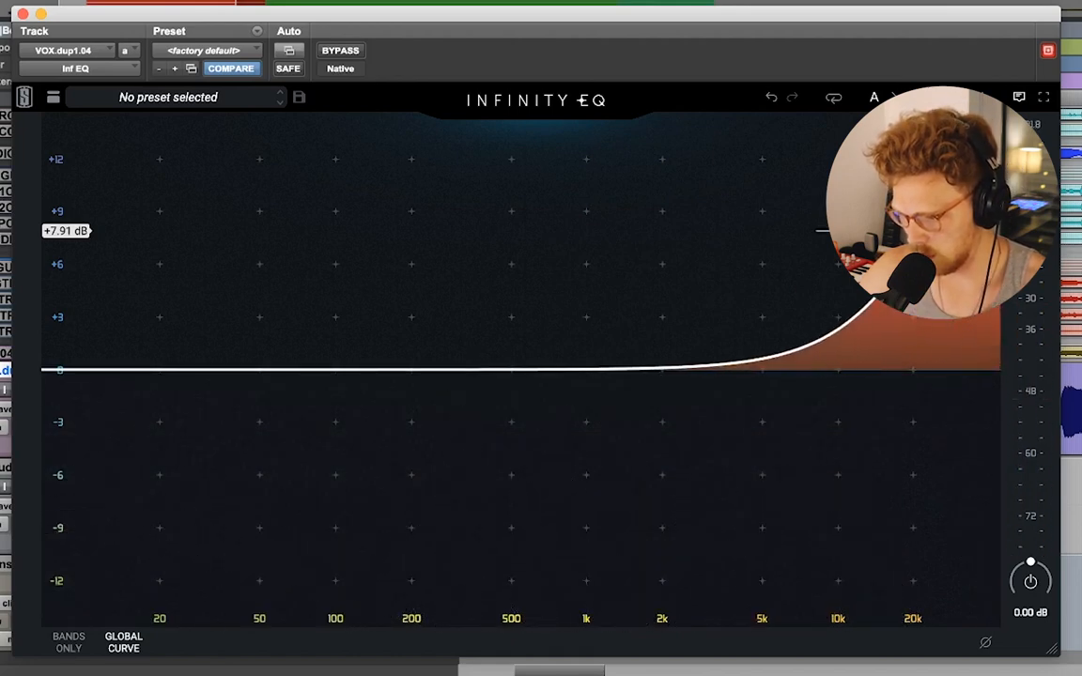
pyautogui.moveTo(944, 231); pyautogui.dragTo(795, 203)
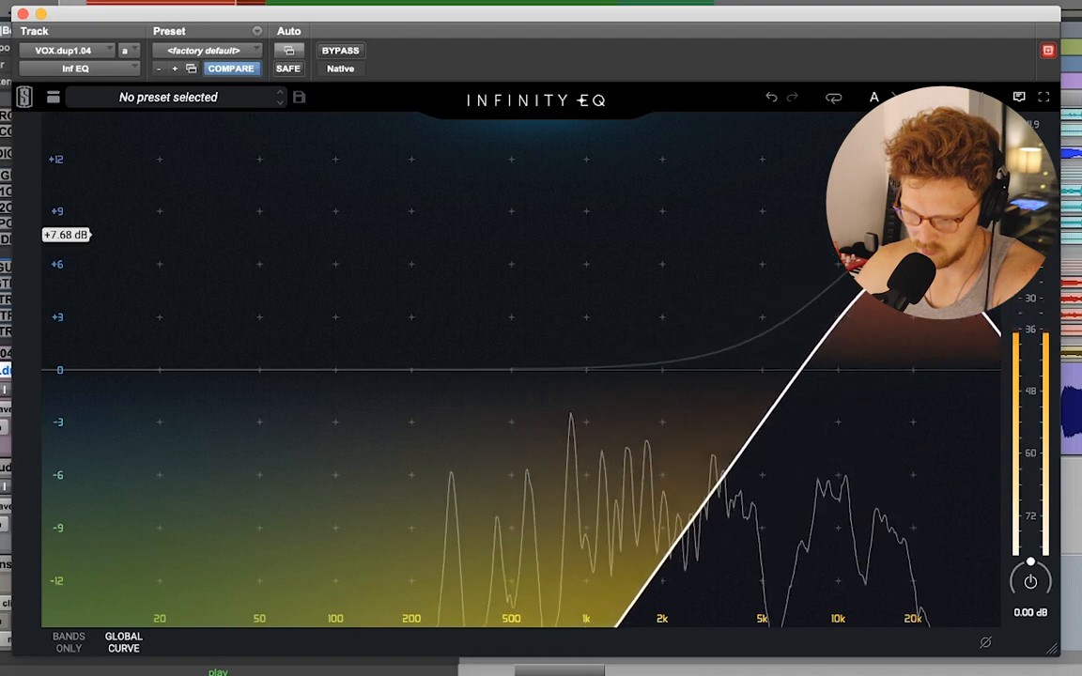
pyautogui.moveTo(795, 202); pyautogui.dragTo(928, 203)
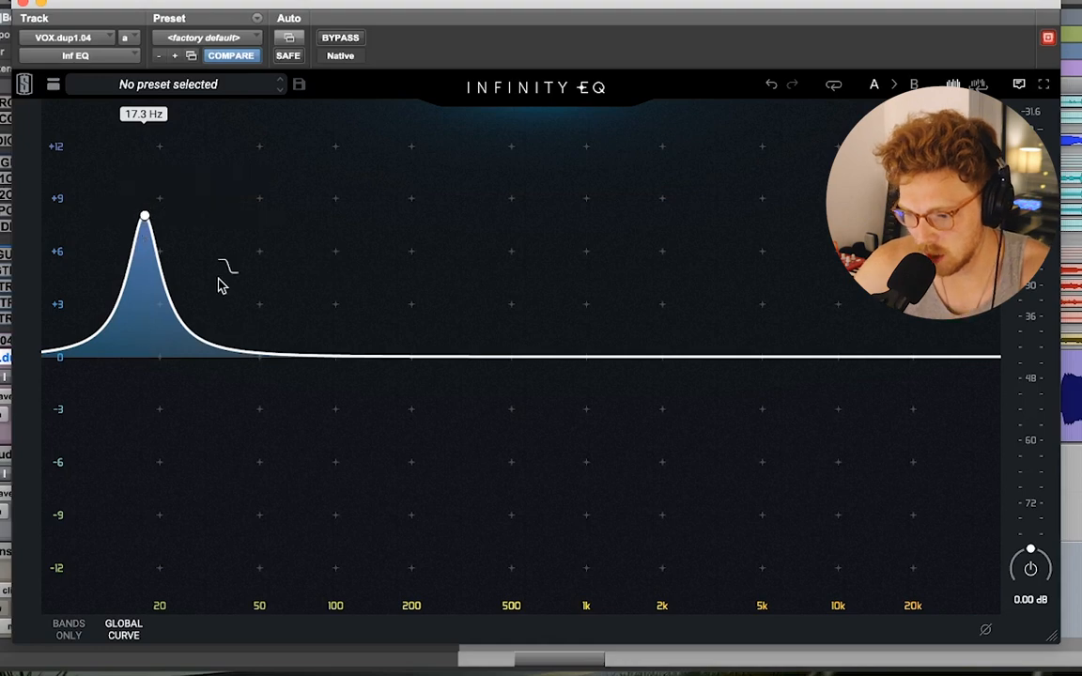
# Step: Play the vocal and audition the low end by soloing the 17.3 Hz boost and sweeping it up to 390 Hz
pyautogui.press('space')
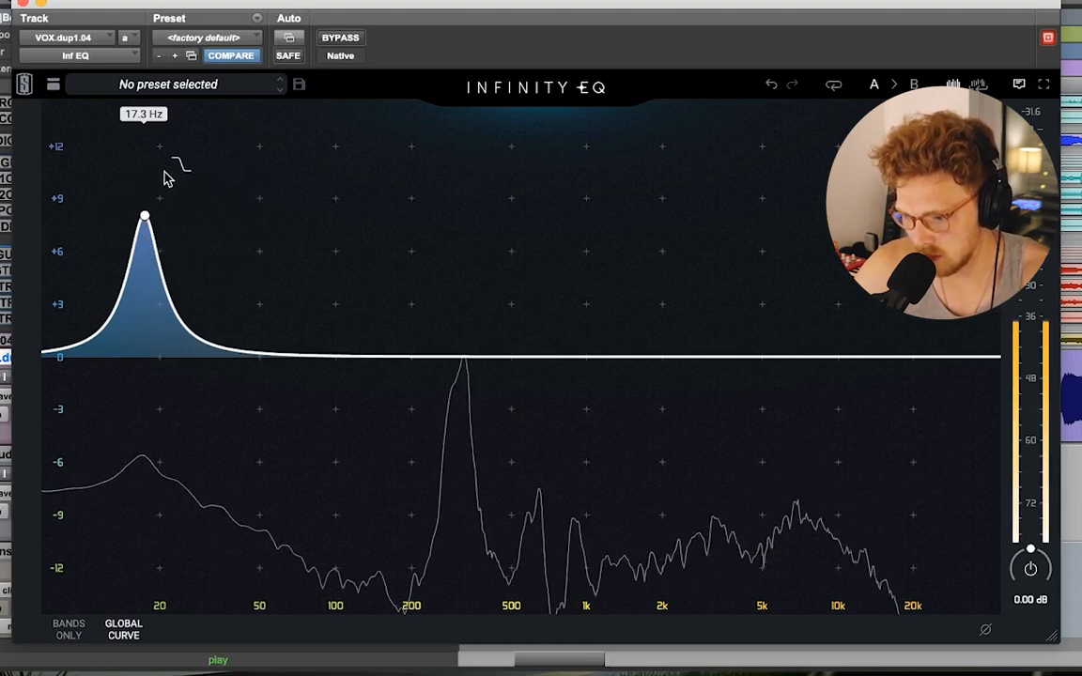
pyautogui.click(143, 184)
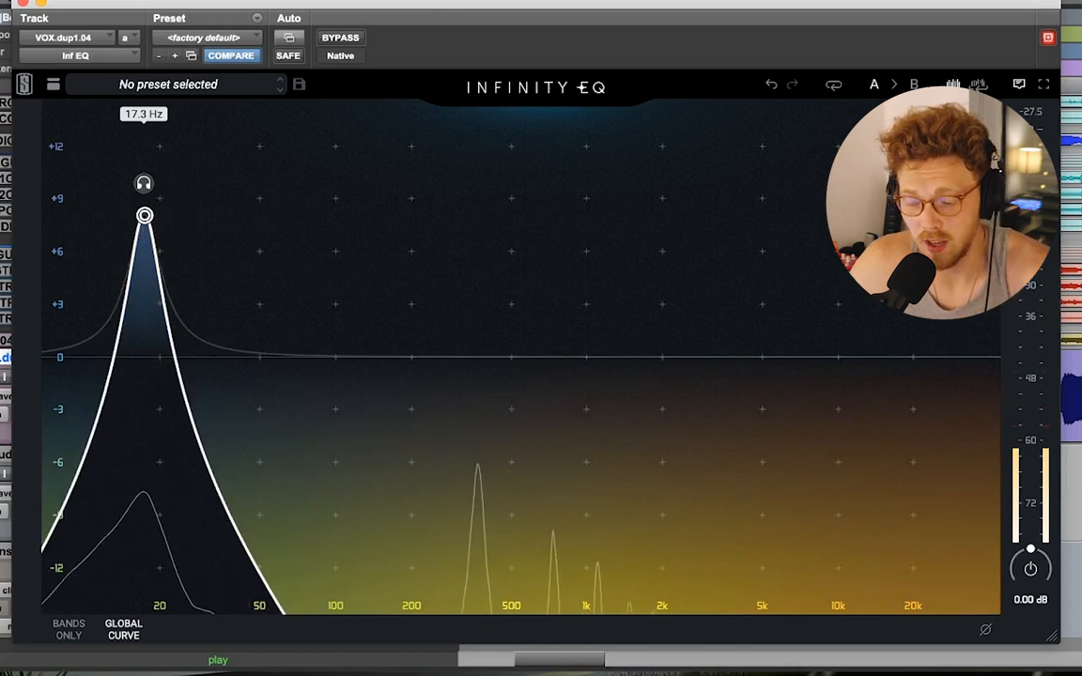
pyautogui.moveTo(143, 183); pyautogui.dragTo(182, 183)
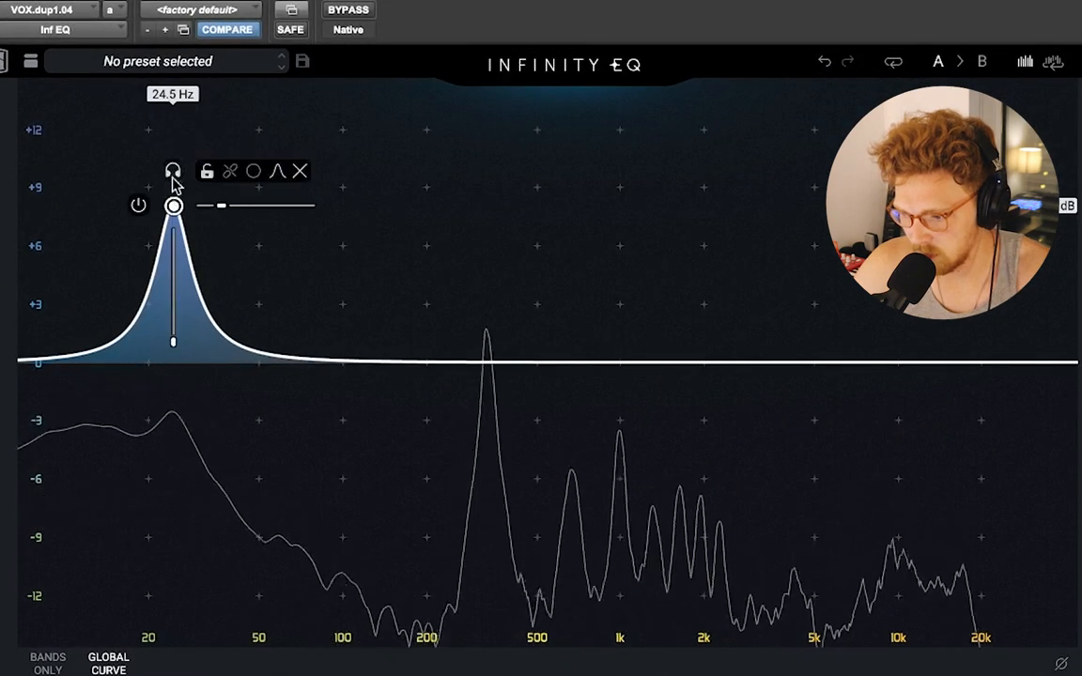
pyautogui.moveTo(174, 170); pyautogui.dragTo(92, 170)
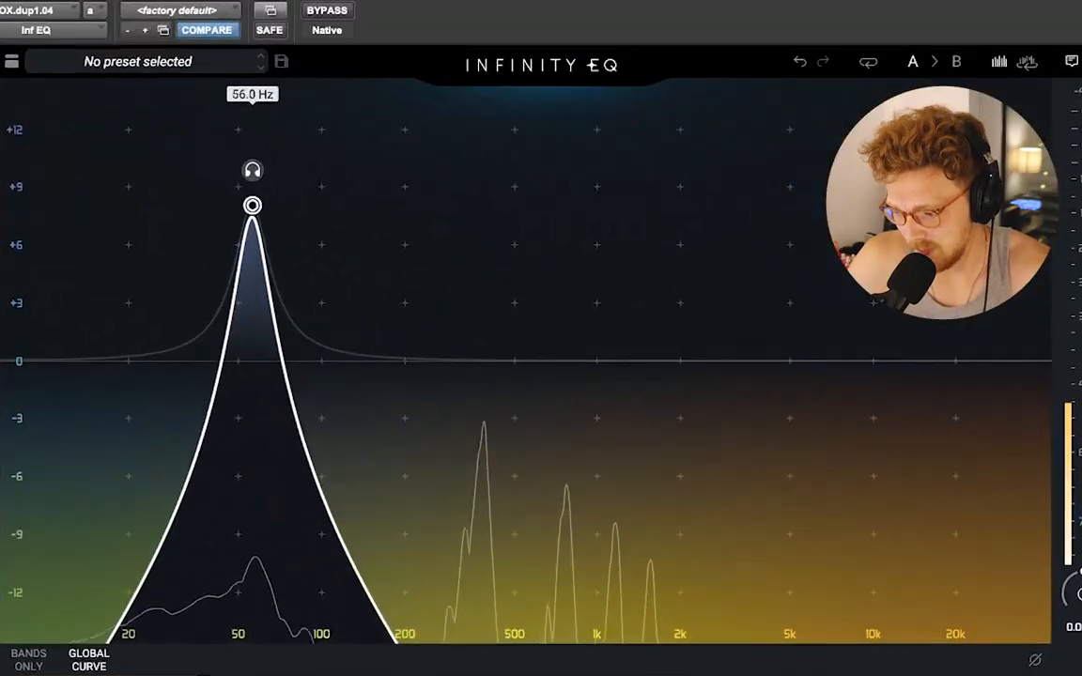
pyautogui.moveTo(252, 205); pyautogui.dragTo(485, 205)
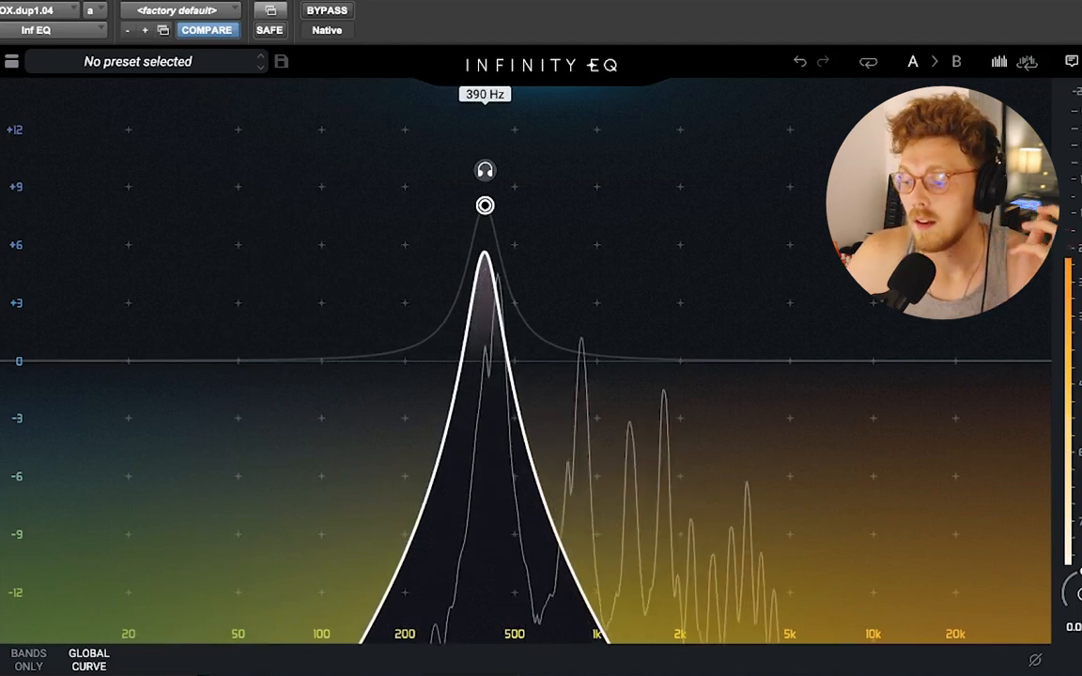
pyautogui.click(484, 170)
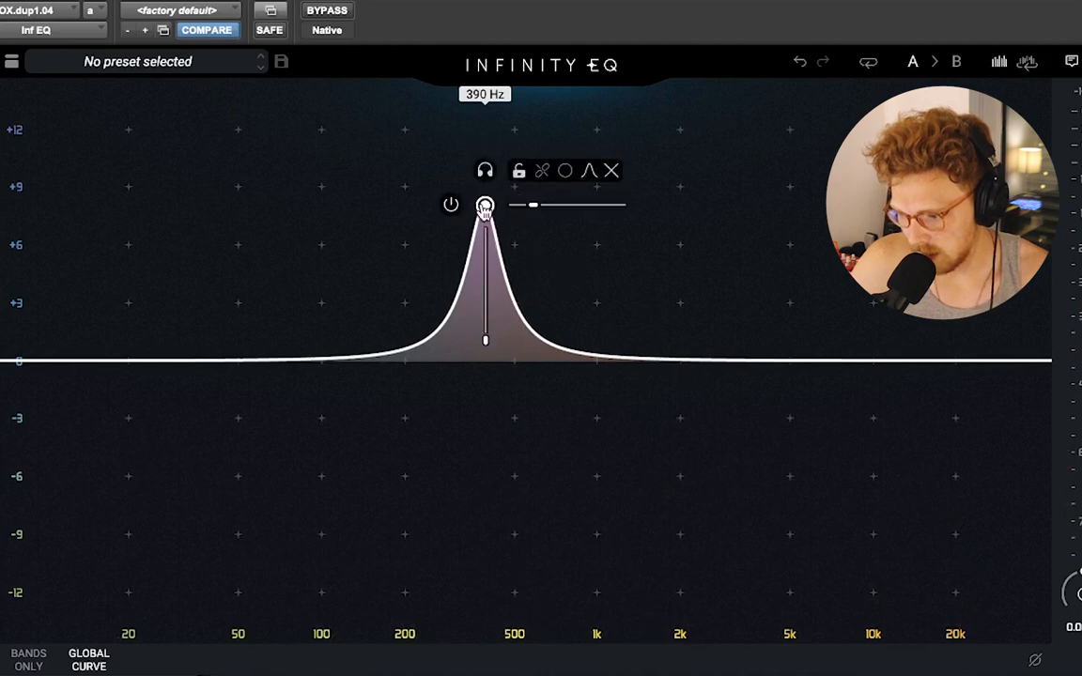
# Step: Return the boost to the low end, solo it and sweep it upward past 139 Hz
pyautogui.moveTo(485, 206); pyautogui.dragTo(160, 169)
pyautogui.click(126, 137)
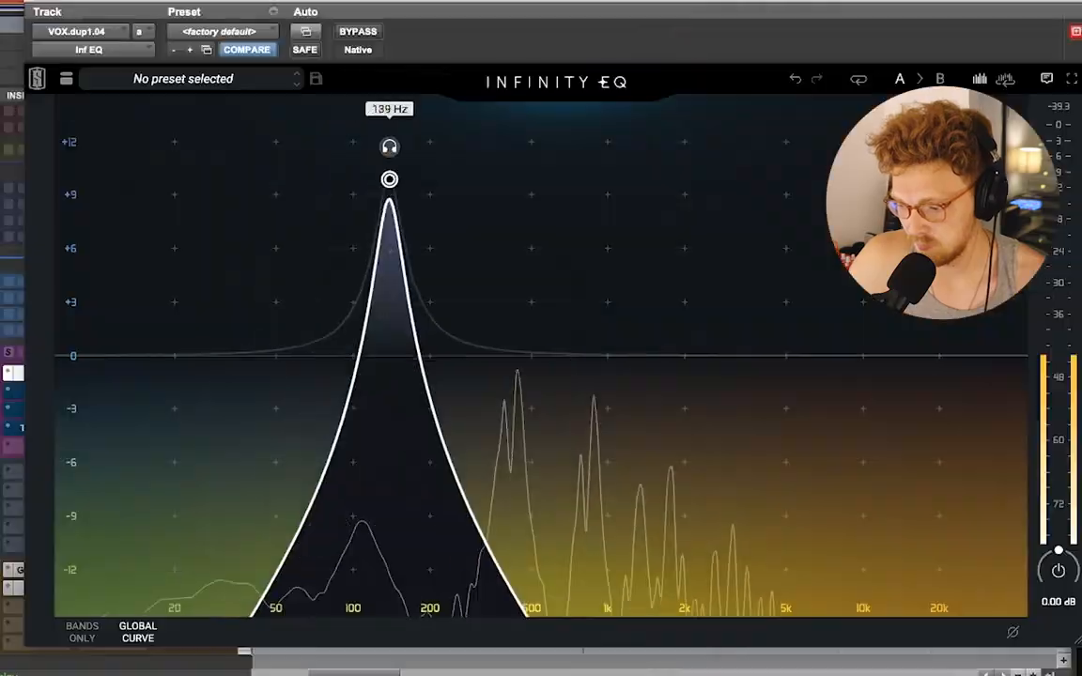
pyautogui.moveTo(386, 180); pyautogui.dragTo(489, 178)
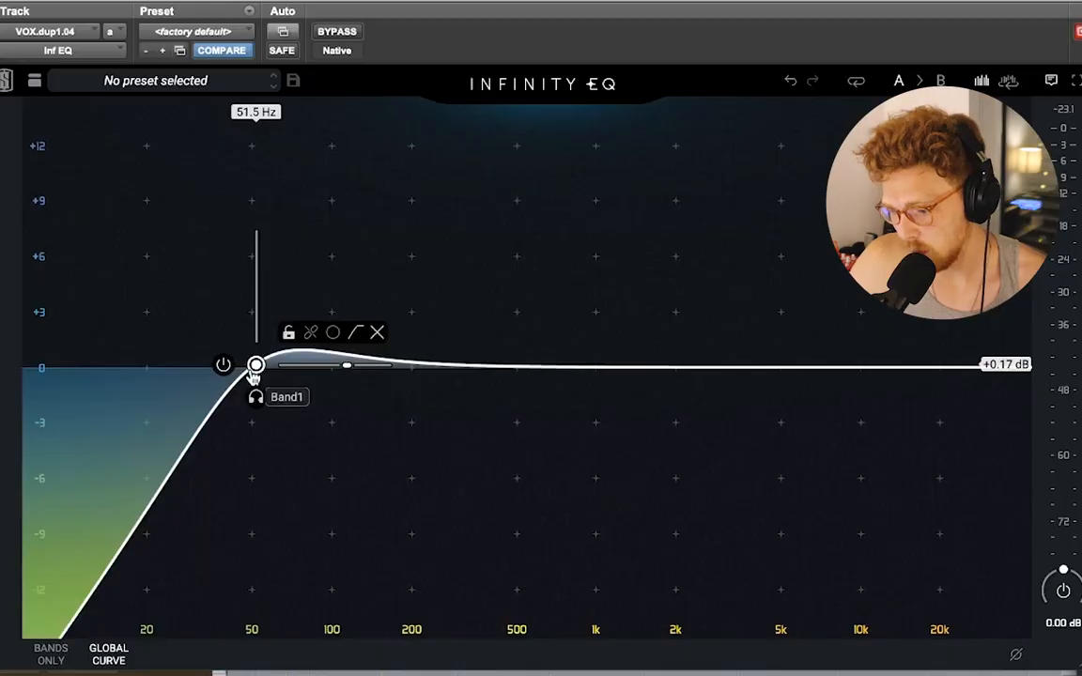
# Step: Raise the low-cut band's frequency to 166 Hz at about -1 dB and choose the high-pass shape for it
pyautogui.moveTo(256, 363); pyautogui.dragTo(299, 389)
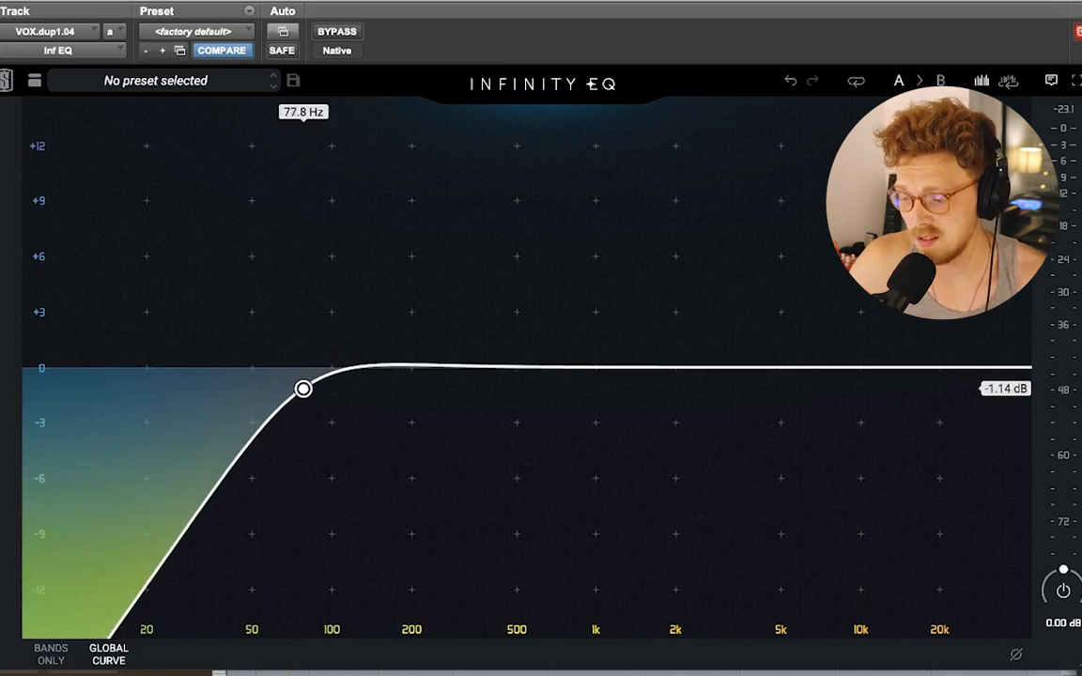
pyautogui.moveTo(303, 389); pyautogui.dragTo(392, 393)
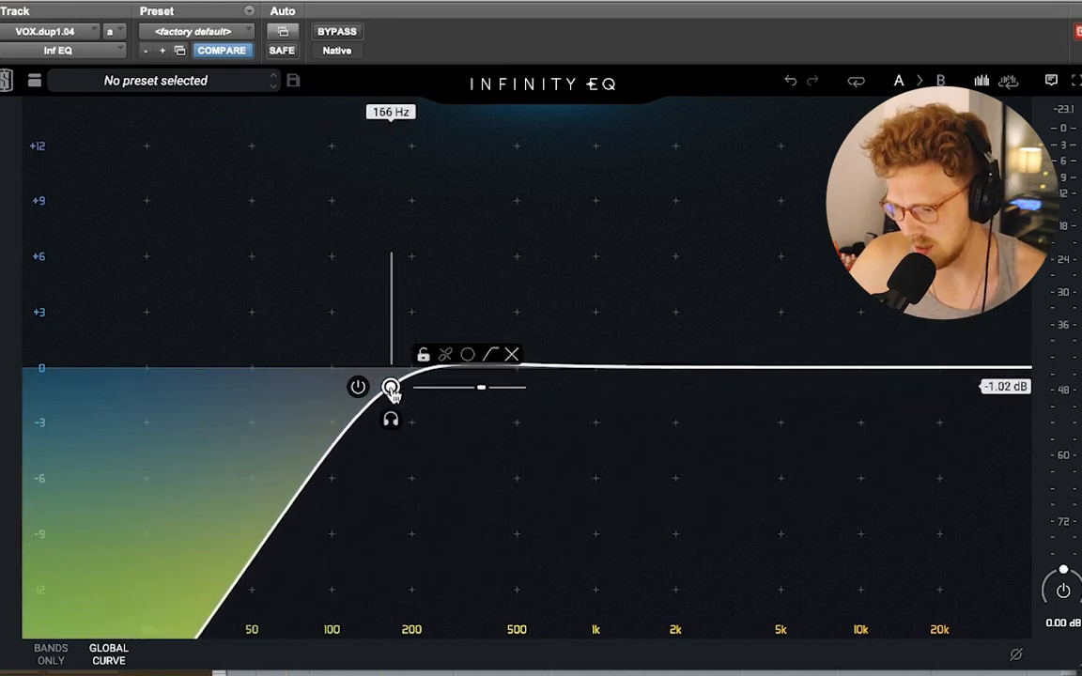
pyautogui.click(498, 363)
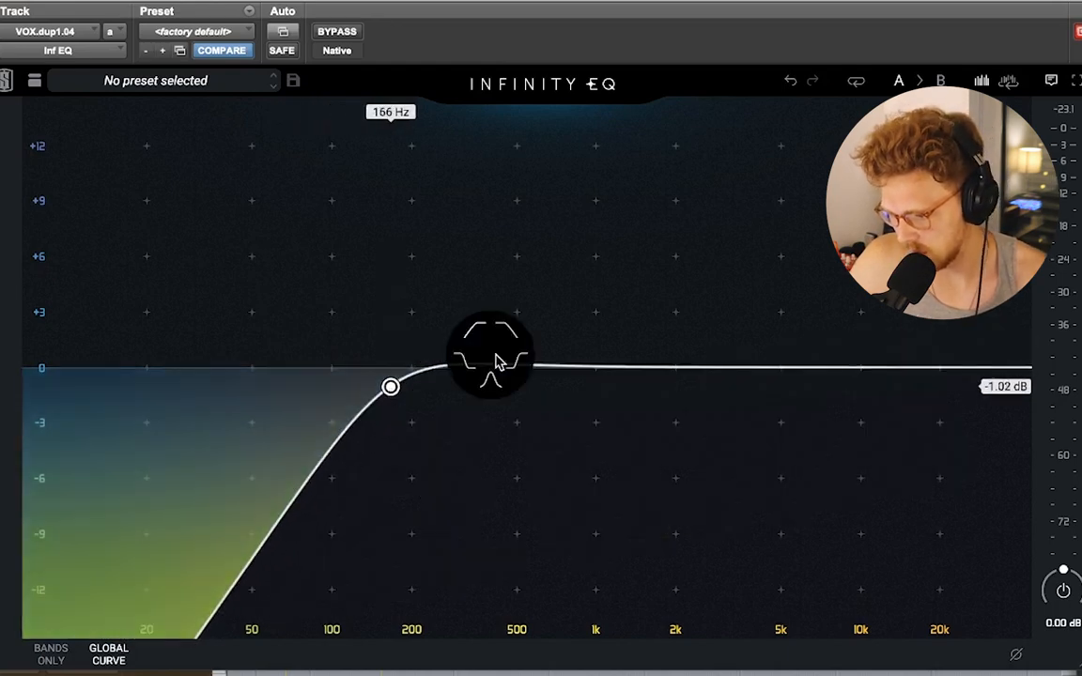
pyautogui.click(479, 334)
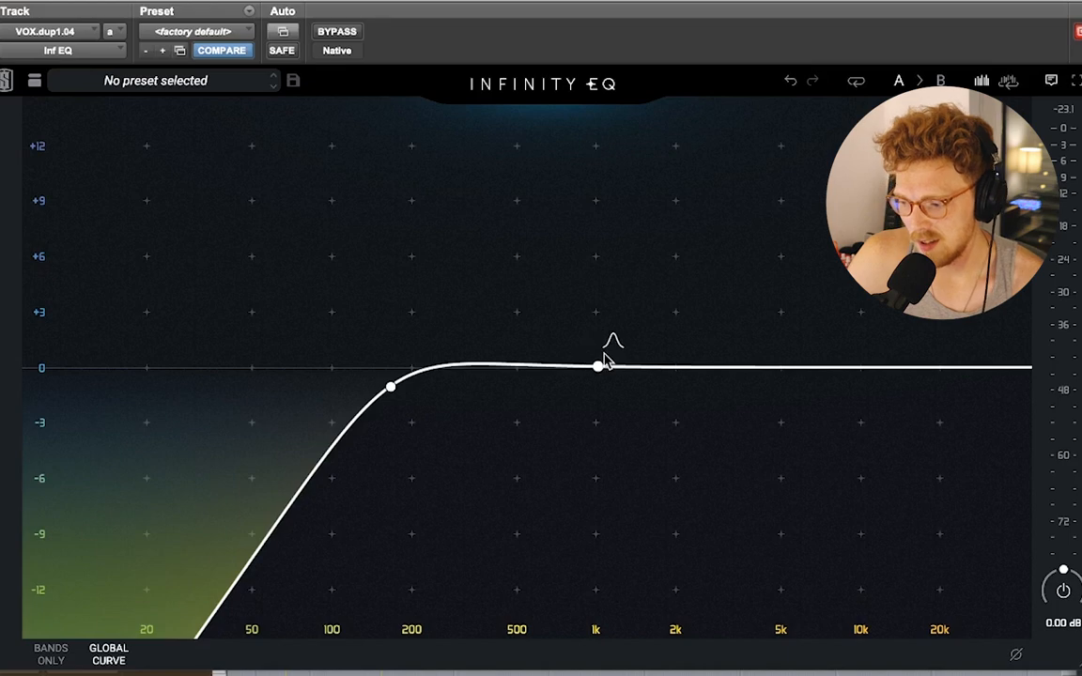
# Step: Add a bell band, narrow it, boost it to about 12 dB at 538 Hz and sweep it past 2.62 kHz
pyautogui.moveTo(601, 366); pyautogui.dragTo(611, 263)
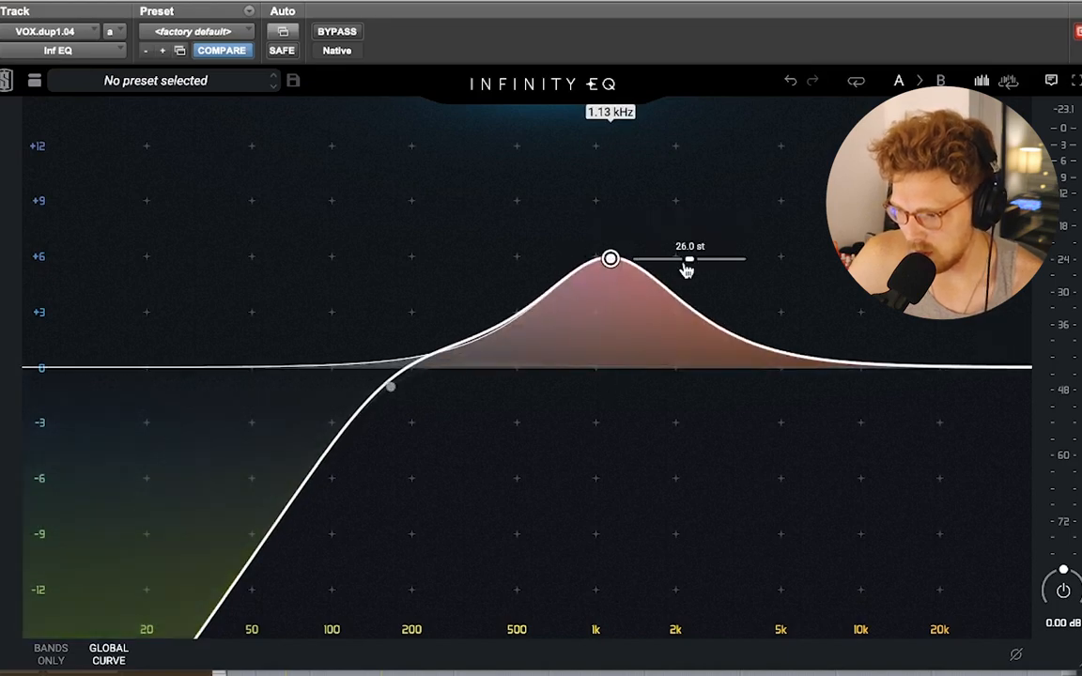
pyautogui.moveTo(686, 264); pyautogui.dragTo(648, 259)
pyautogui.moveTo(611, 259); pyautogui.dragTo(527, 252)
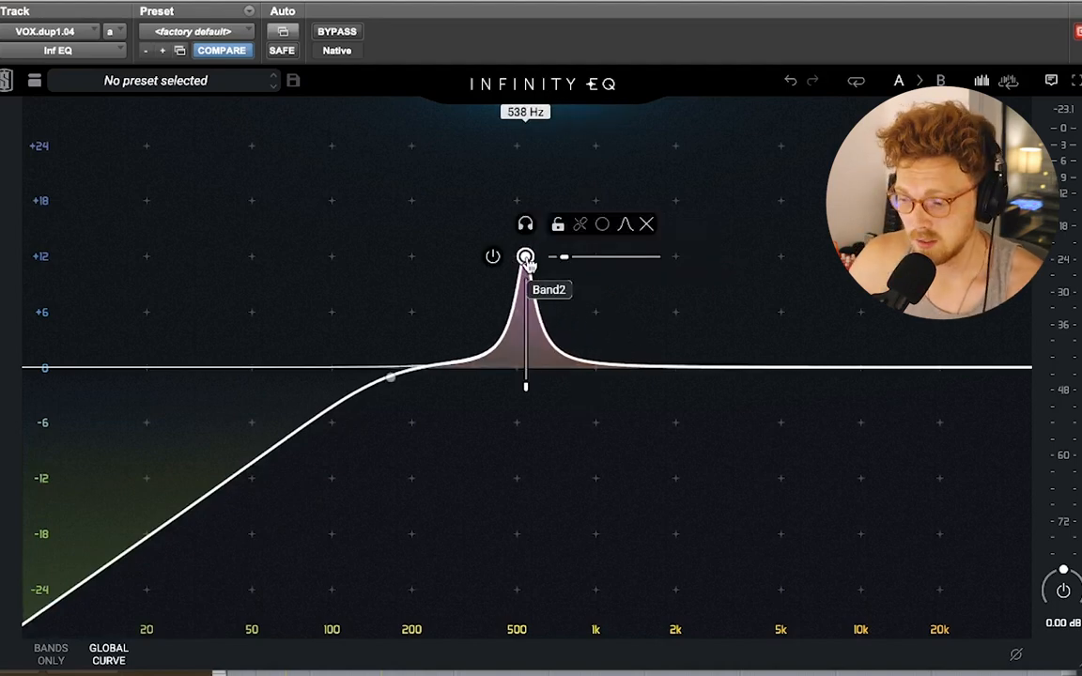
pyautogui.moveTo(526, 256); pyautogui.dragTo(652, 149)
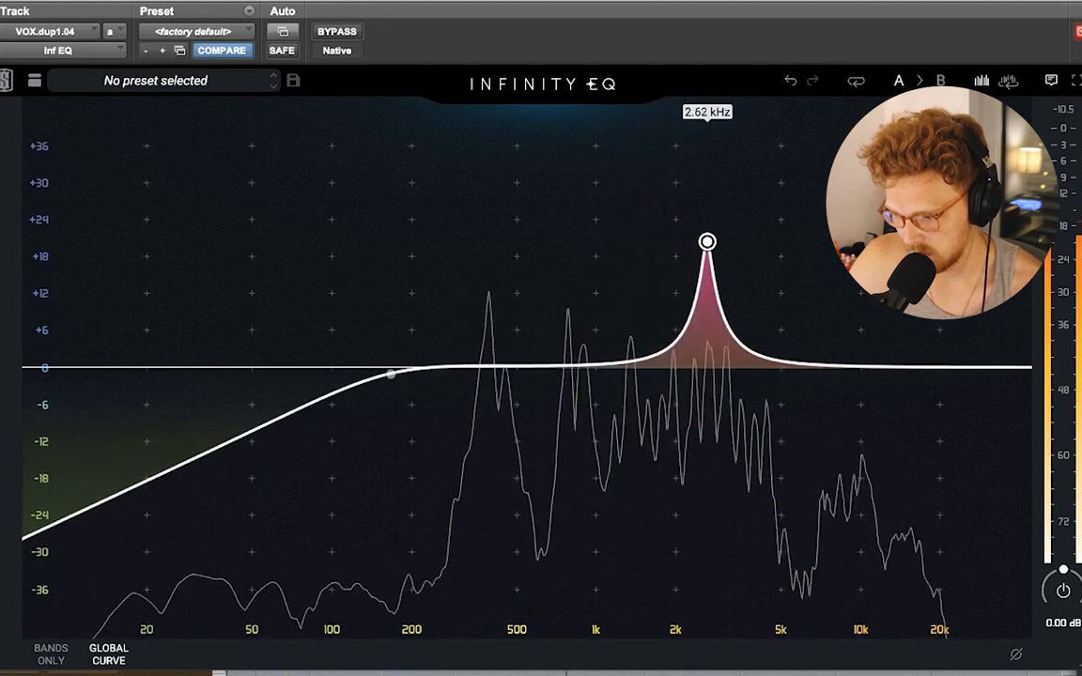
pyautogui.moveTo(707, 180); pyautogui.dragTo(767, 187)
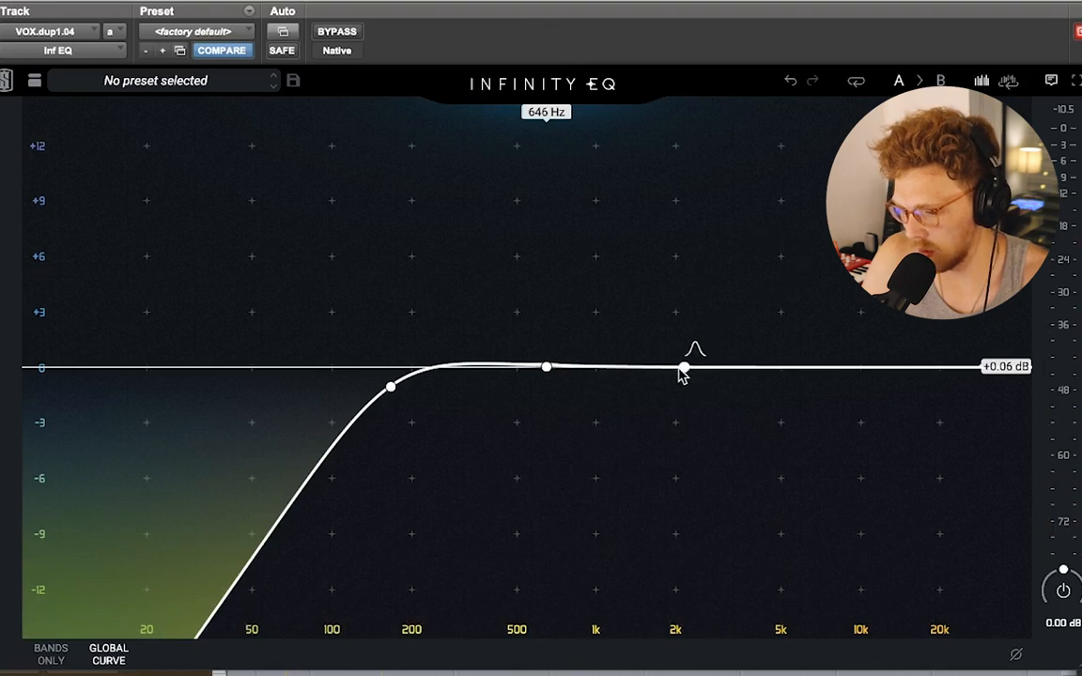
# Step: Add a narrow bell cut of about 2.84 dB near 1.96 kHz and fine-tune it while the vocal plays
pyautogui.moveTo(681, 373); pyautogui.dragTo(681, 401)
pyautogui.moveTo(759, 401); pyautogui.dragTo(674, 421)
pyautogui.moveTo(665, 405)
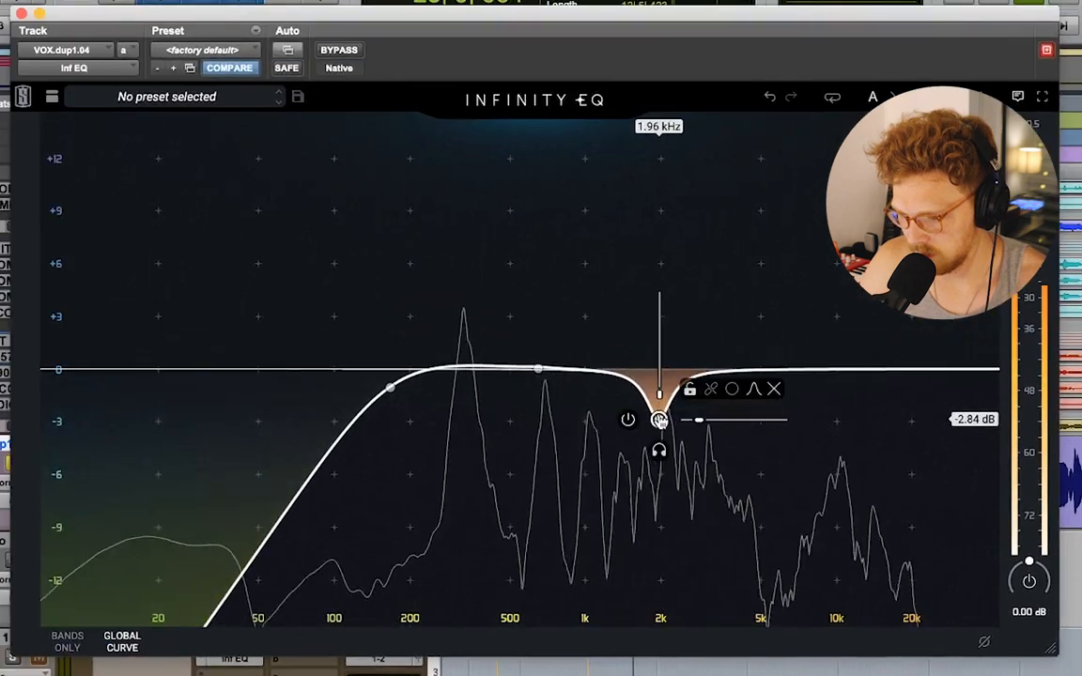
pyautogui.moveTo(593, 399); pyautogui.dragTo(600, 402)
pyautogui.moveTo(666, 421); pyautogui.dragTo(706, 423)
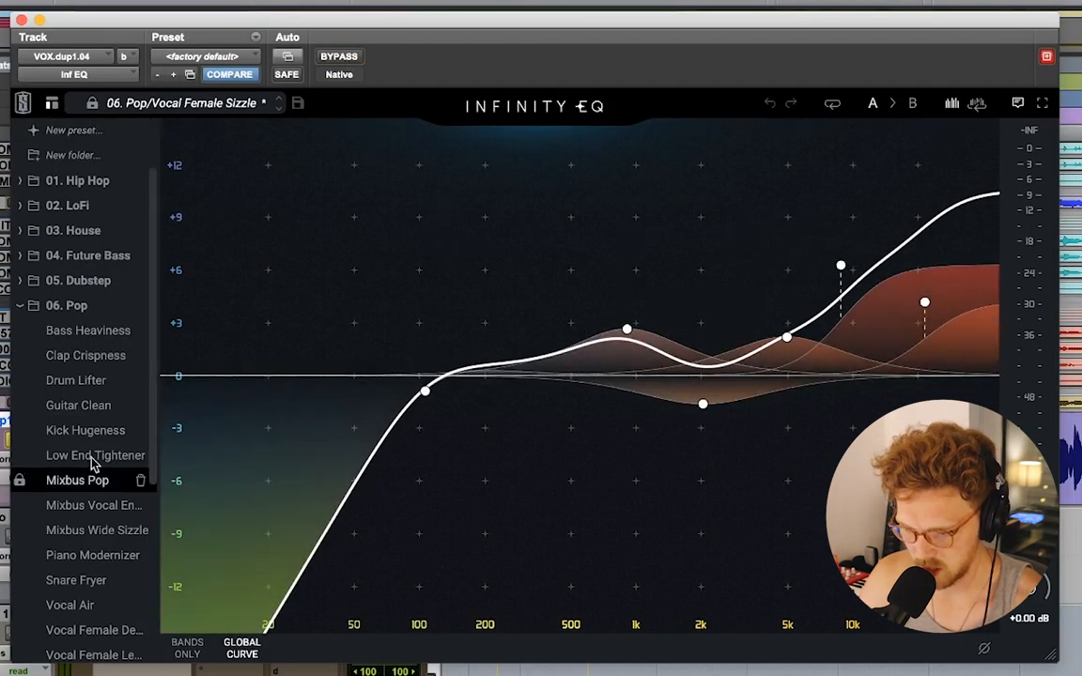
# Step: Browse the Pop presets, inspect the Vocal Female Sizzle bands and compare the playing vocal with the EQ bypassed and active
pyautogui.scroll(-10, 65, 467)
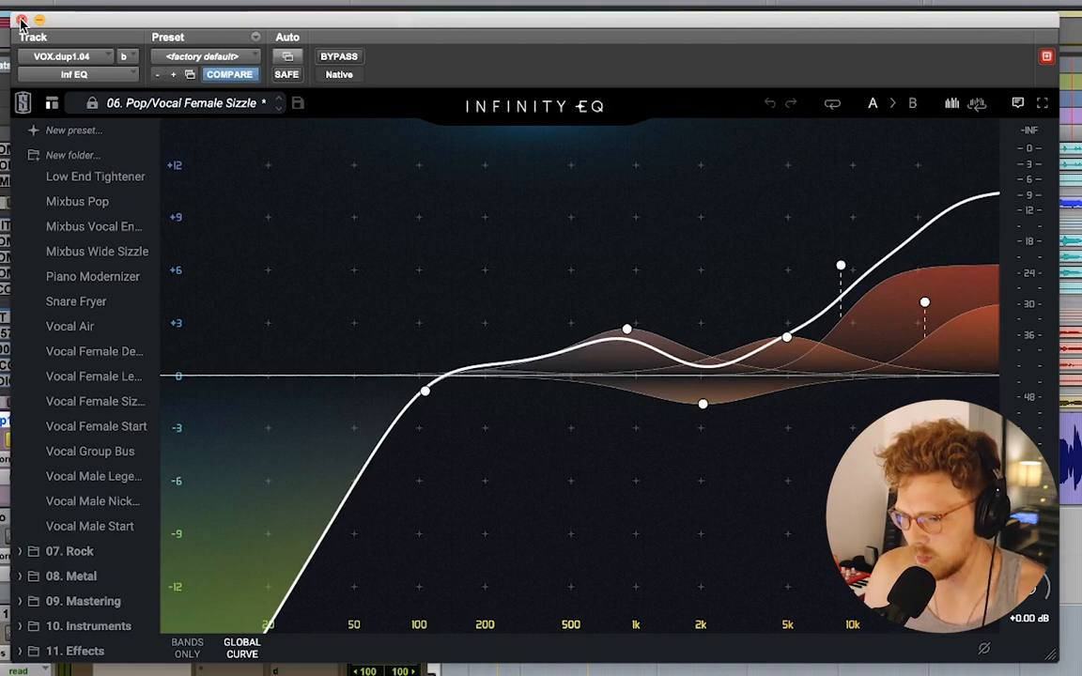
pyautogui.click(627, 330)
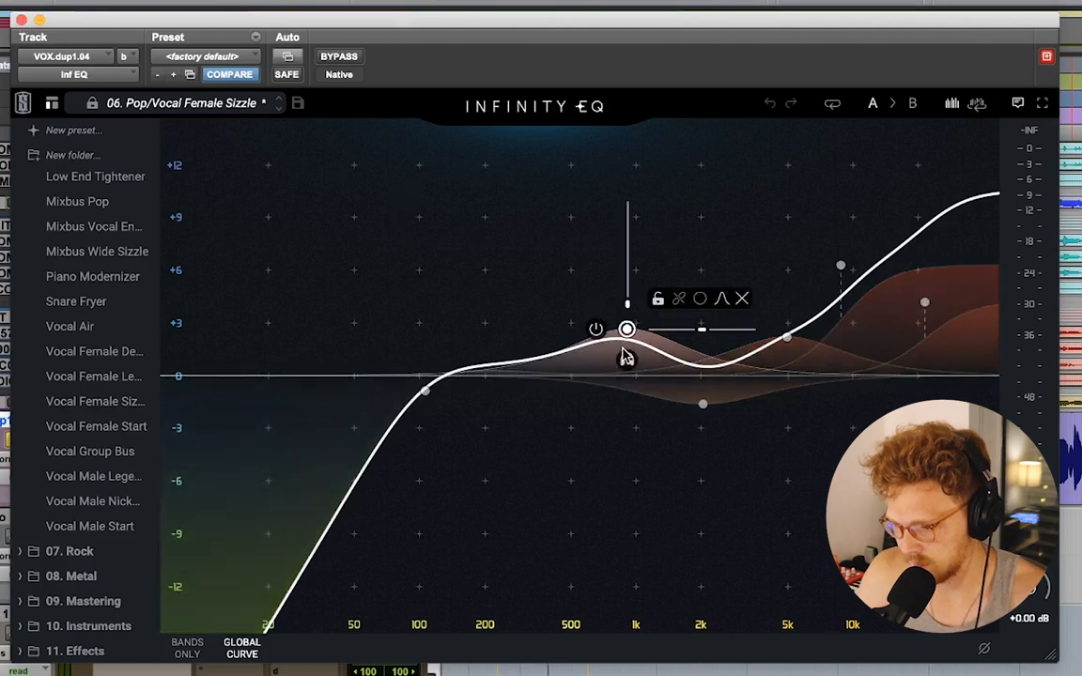
pyautogui.press('space')
pyautogui.click(787, 328)
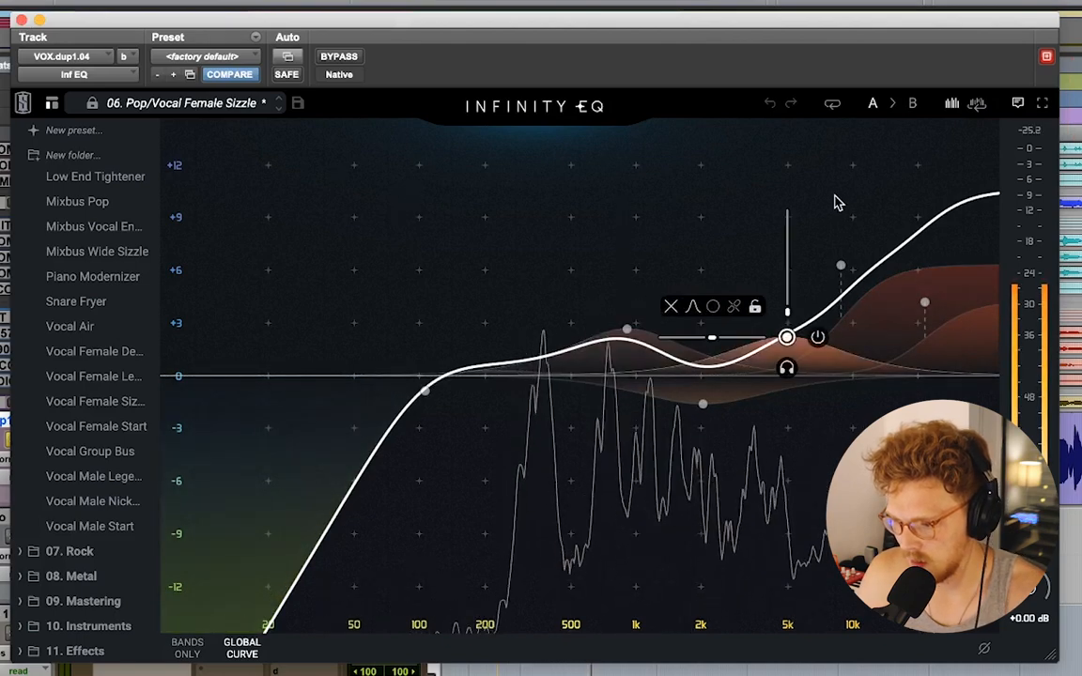
pyautogui.click(340, 58)
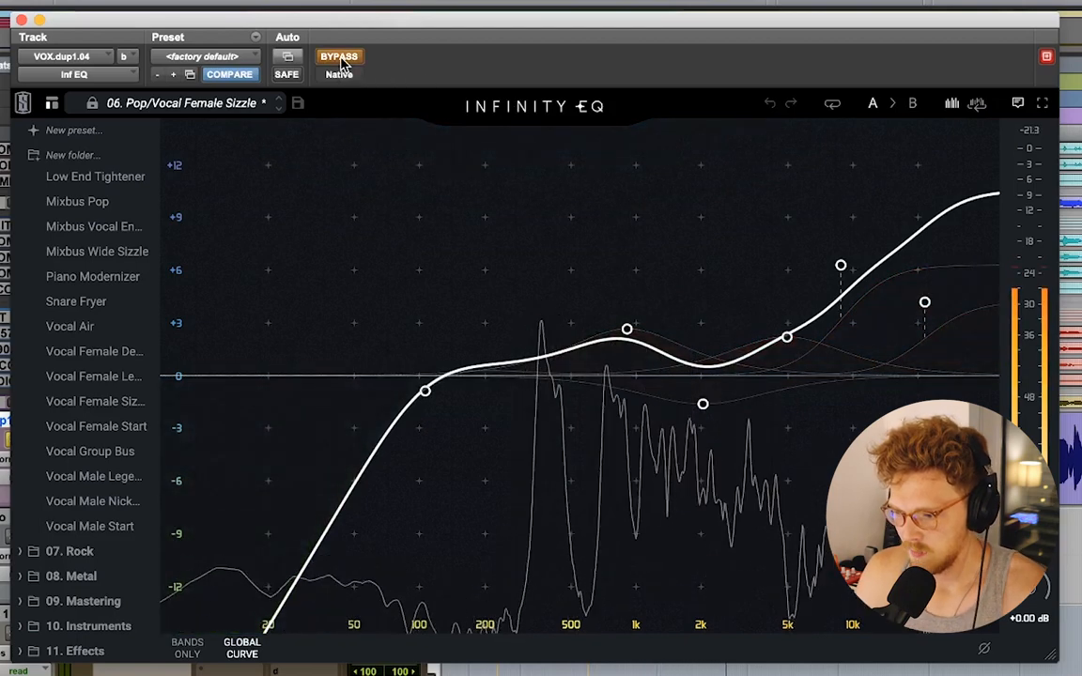
pyautogui.click(340, 58)
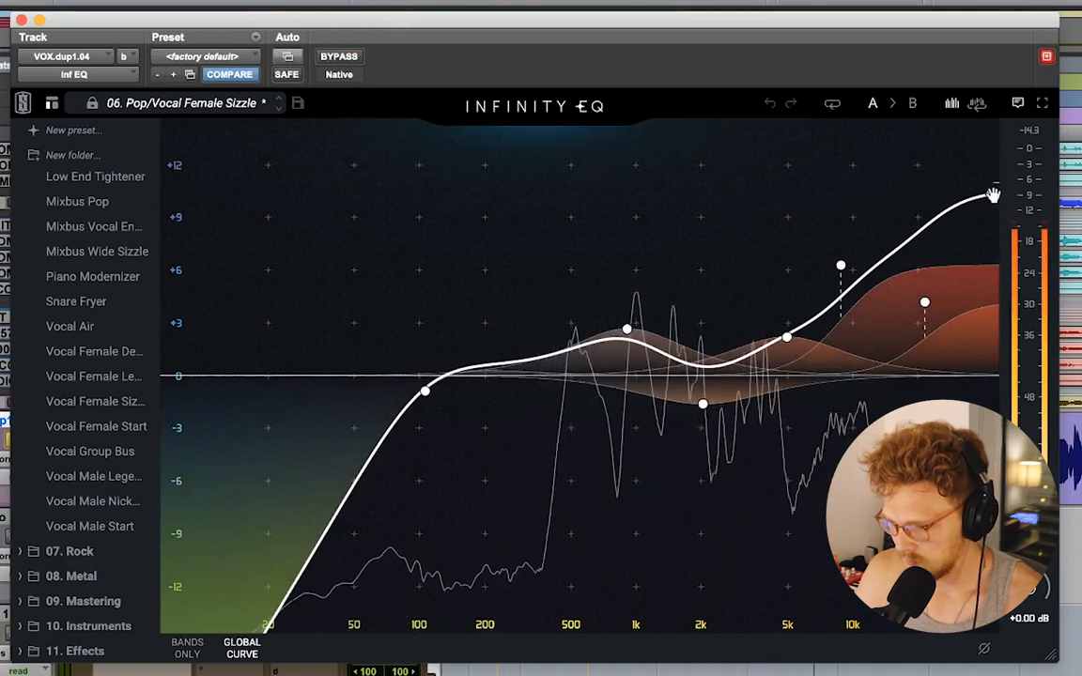
# Step: Add a nearly flat band at 28.8 kHz and lower the 8.78 kHz high shelf to +4.86 dB
pyautogui.moveTo(996, 195); pyautogui.dragTo(952, 376)
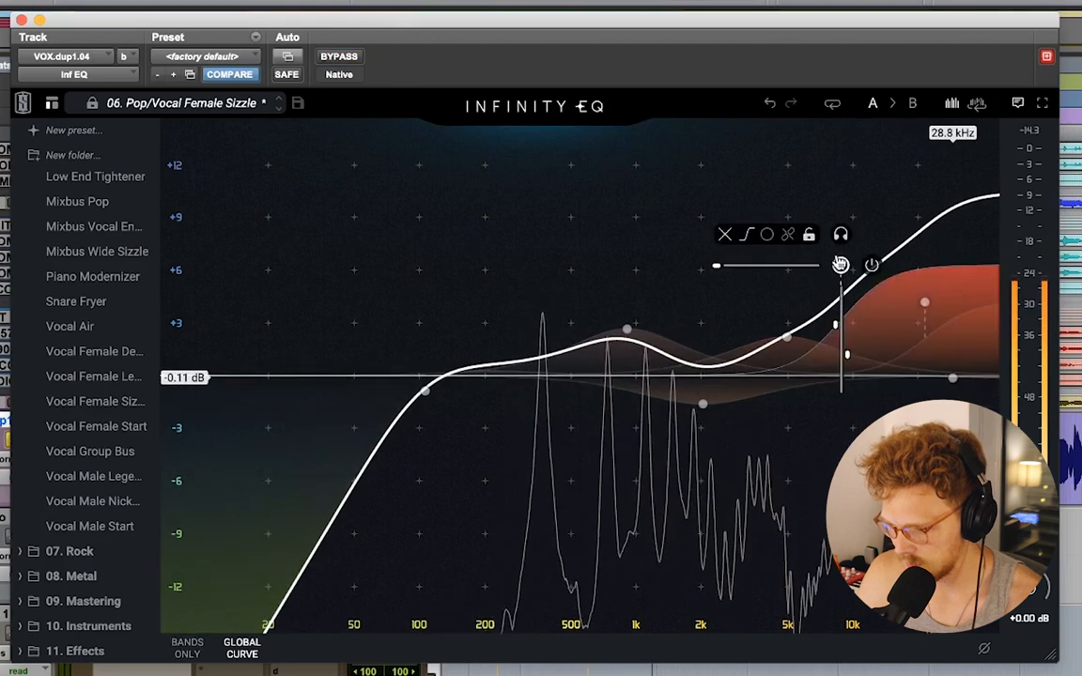
pyautogui.moveTo(841, 266); pyautogui.dragTo(841, 290)
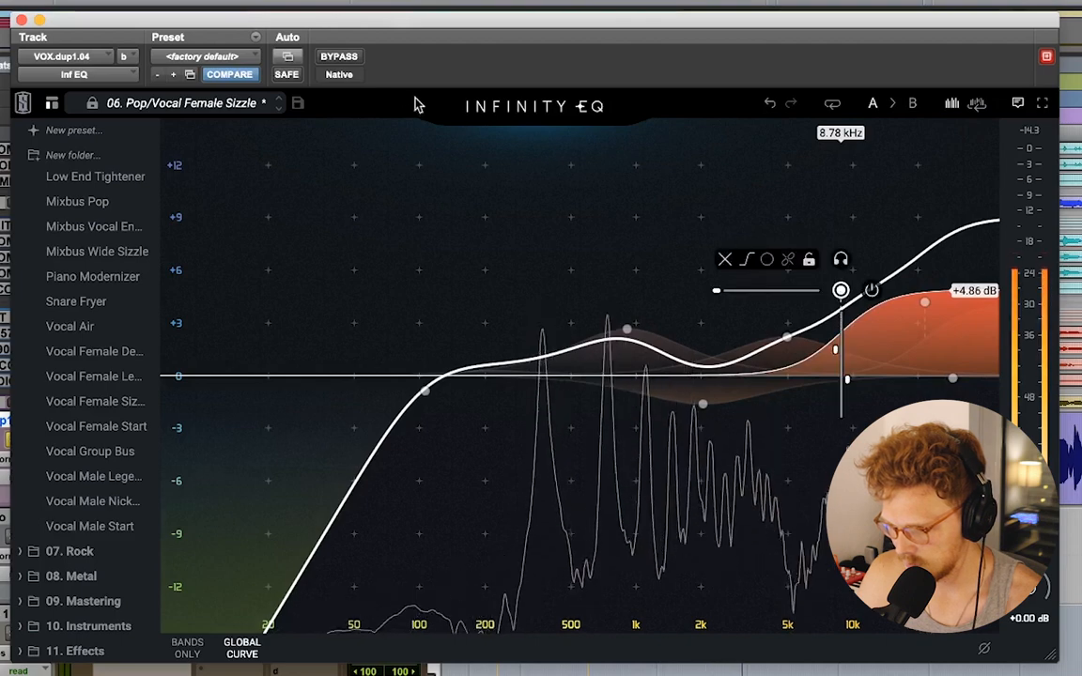
# Step: Compare the vocal with the adjusted high-shelf setting bypassed and active
pyautogui.click(336, 55)
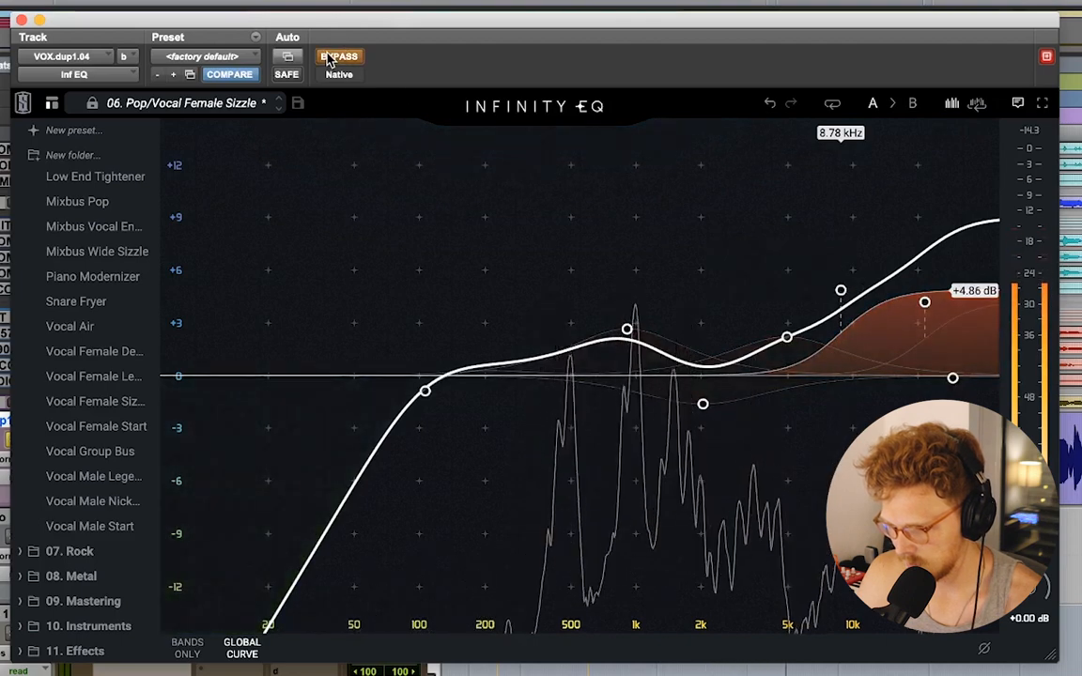
pyautogui.click(331, 56)
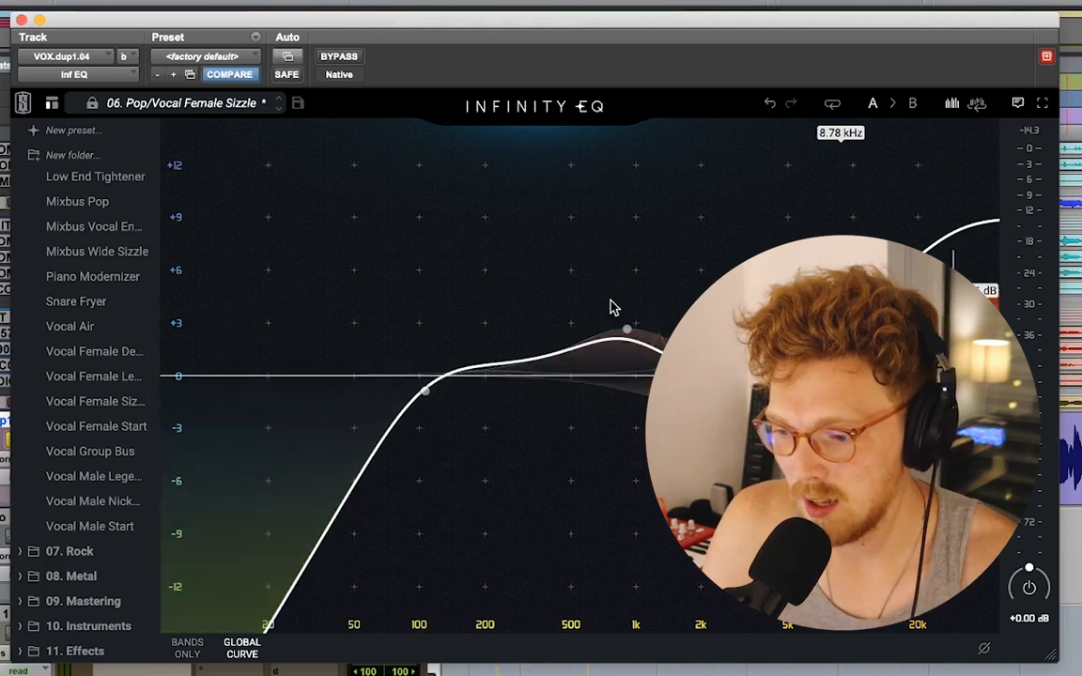
pyautogui.moveTo(620, 315)
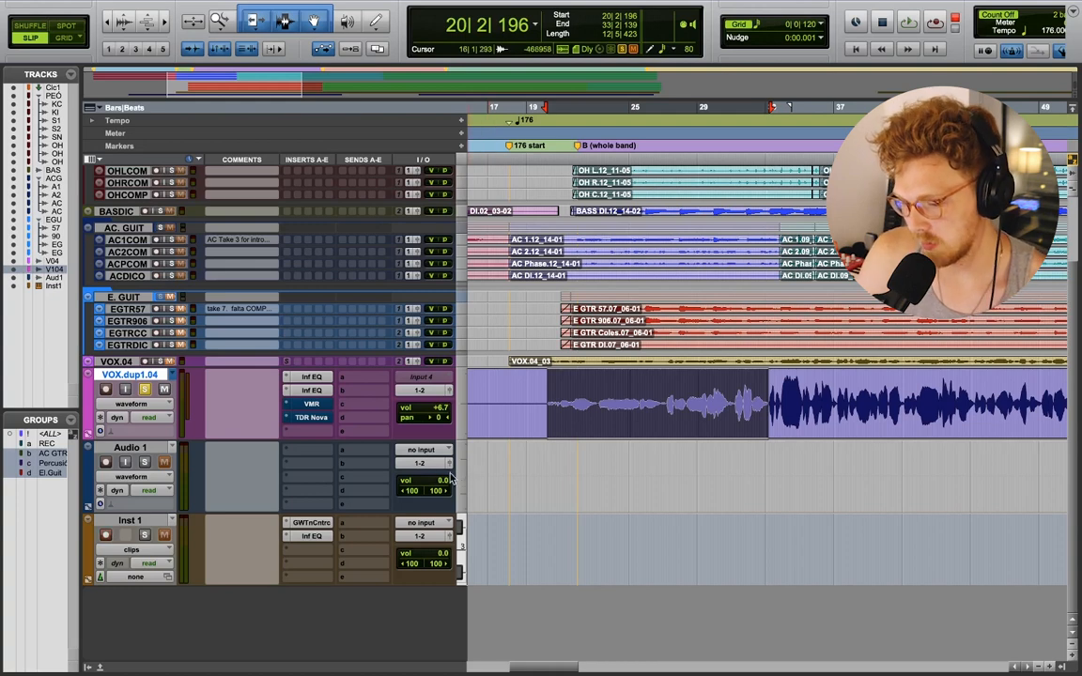
# Step: Bypass the second Inf EQ on the vocal track, activate the VMR insert and open its window
pyautogui.rightClick(310, 404)
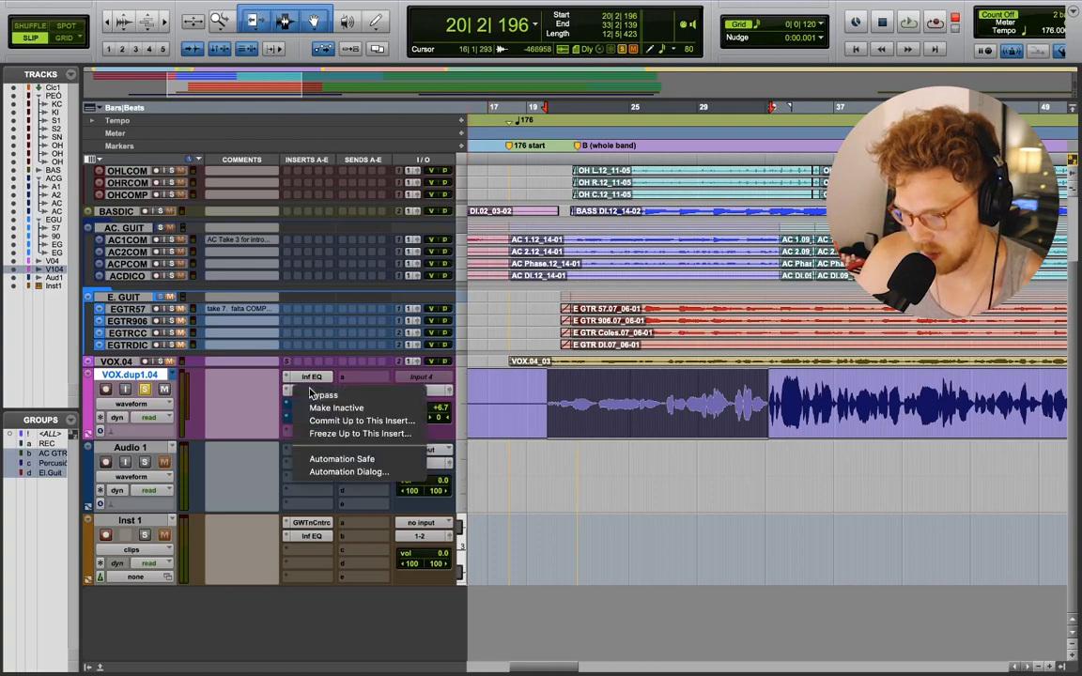
pyautogui.click(318, 363)
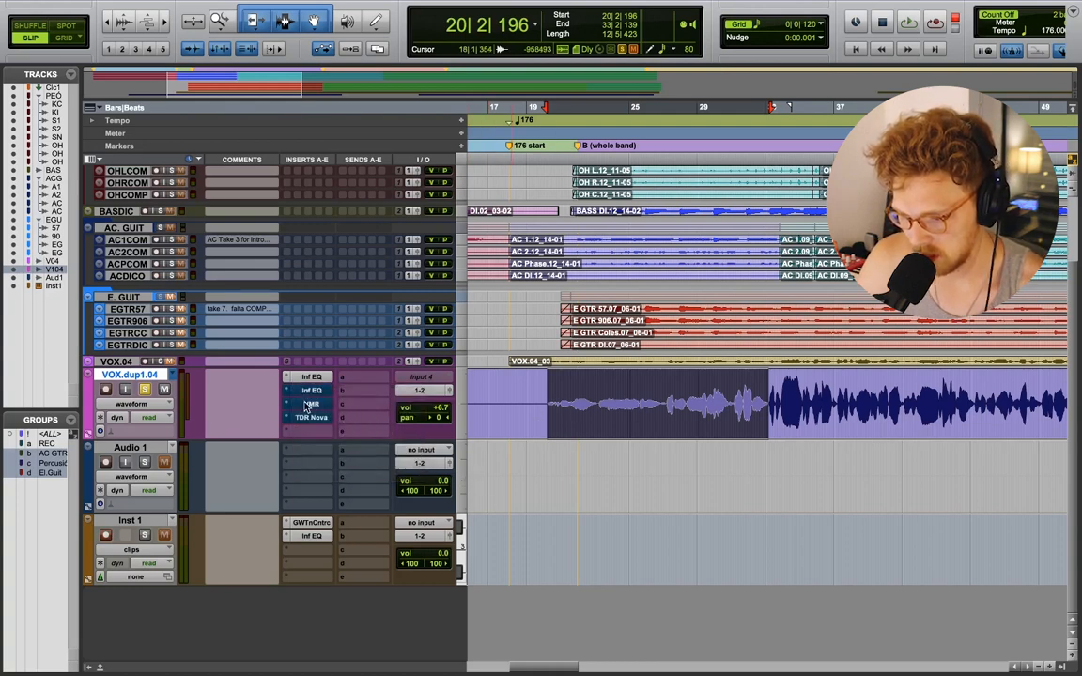
pyautogui.rightClick(305, 405)
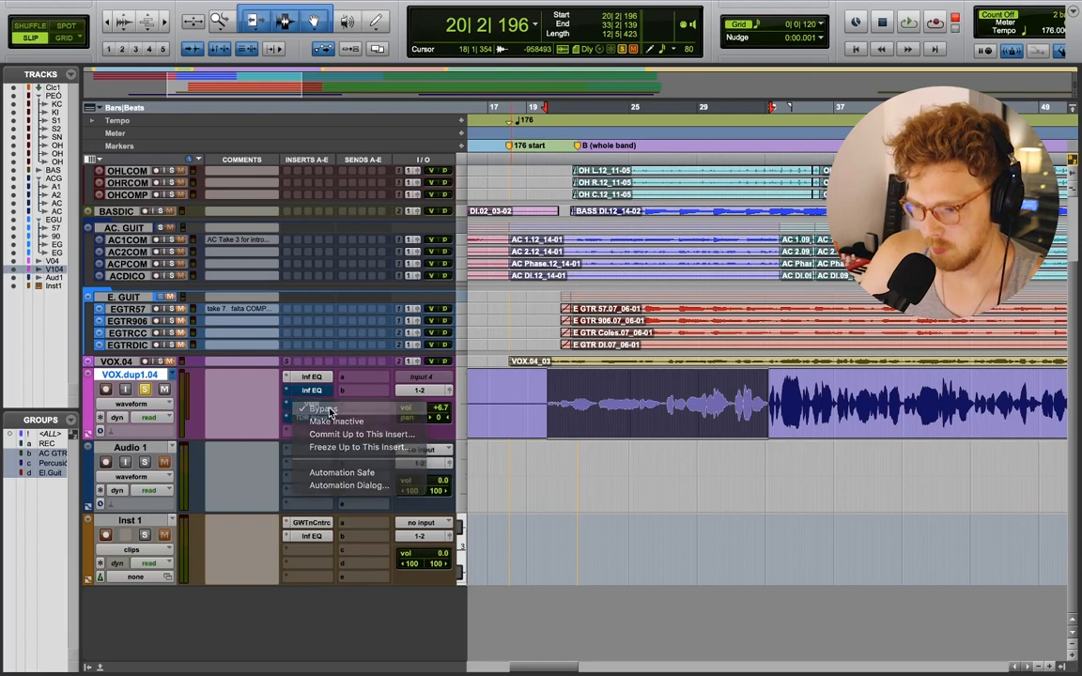
pyautogui.click(311, 408)
pyautogui.click(308, 404)
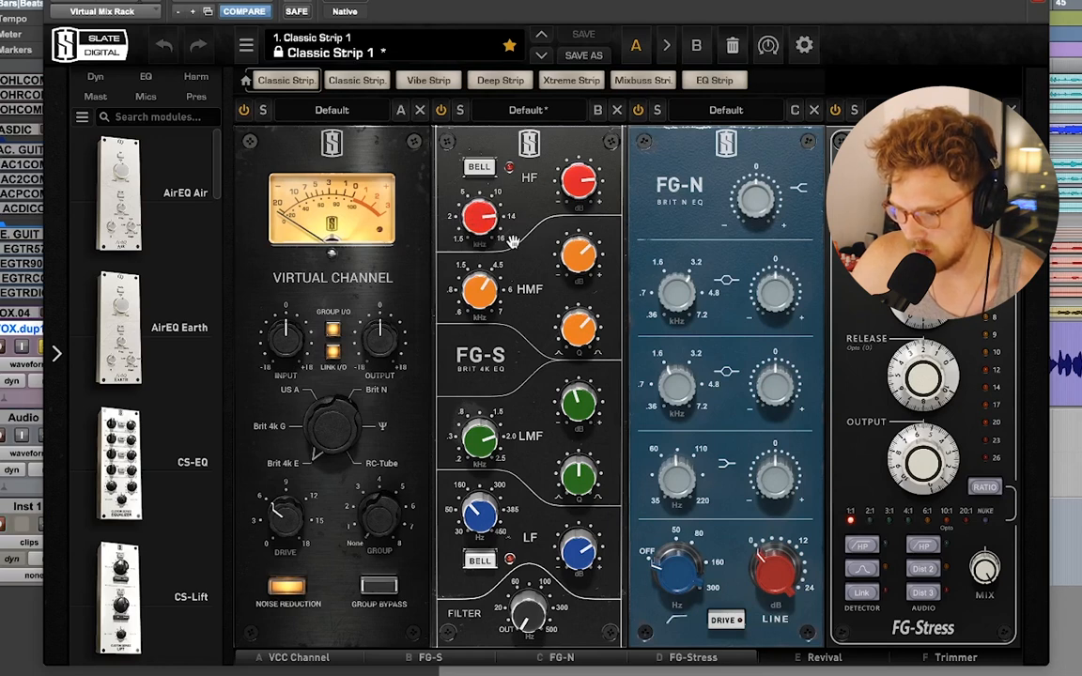
# Step: Audition the FG-S HF gain by boosting it up to +14.7 dB and lowering it again while the vocal plays
pyautogui.moveTo(585, 188); pyautogui.dragTo(545, 180)
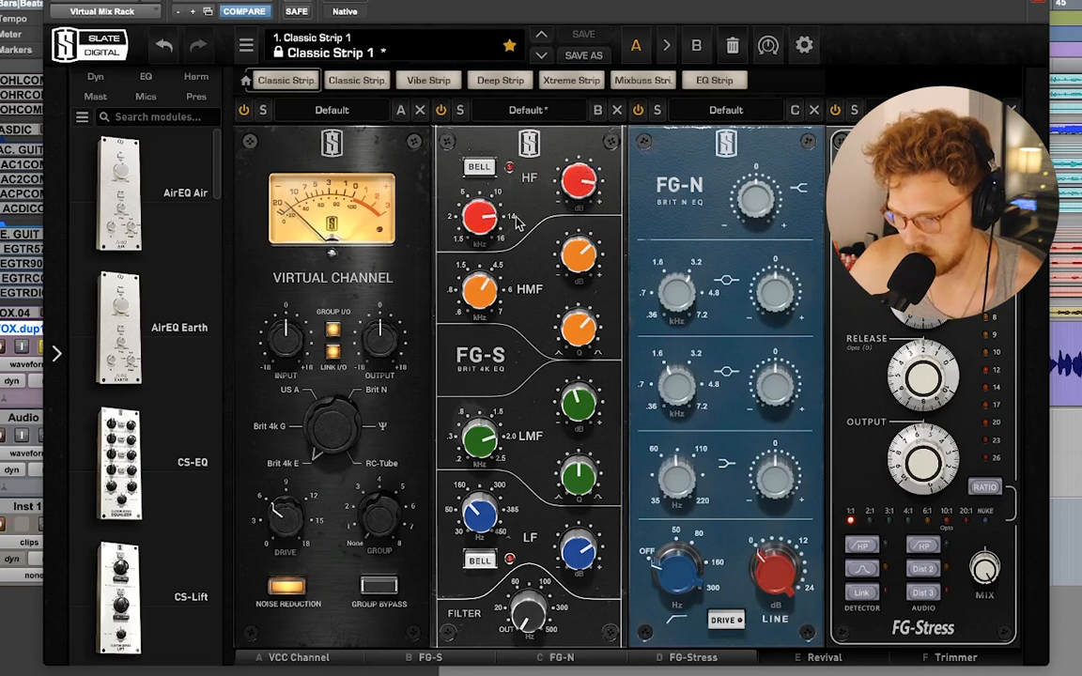
pyautogui.moveTo(583, 188); pyautogui.dragTo(582, 139)
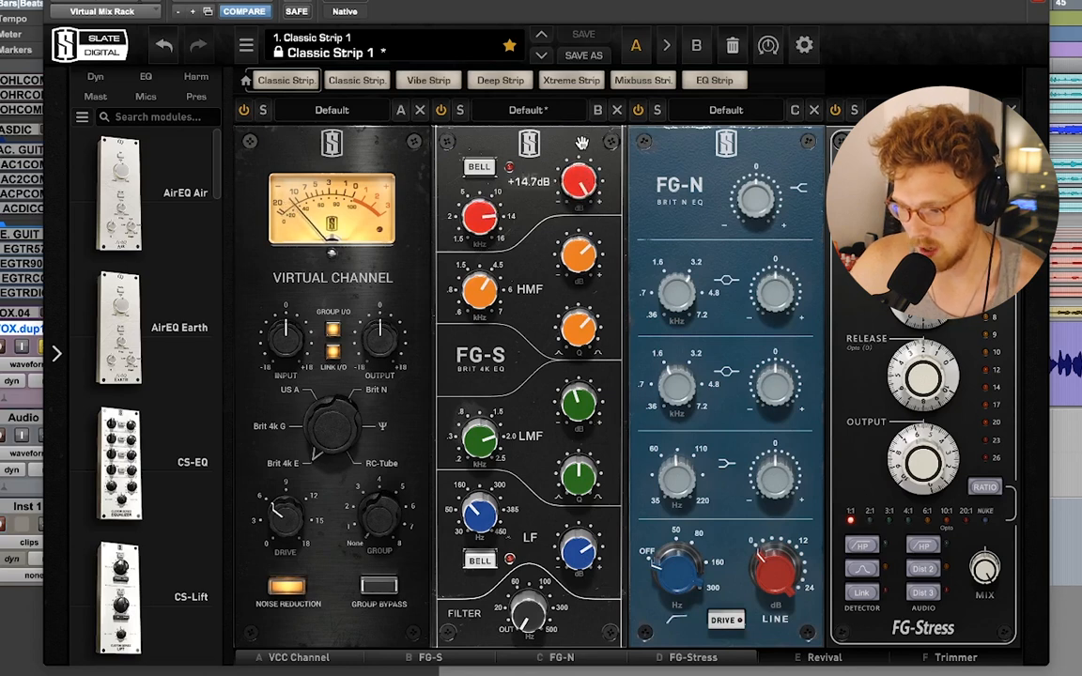
pyautogui.moveTo(583, 143); pyautogui.dragTo(590, 228)
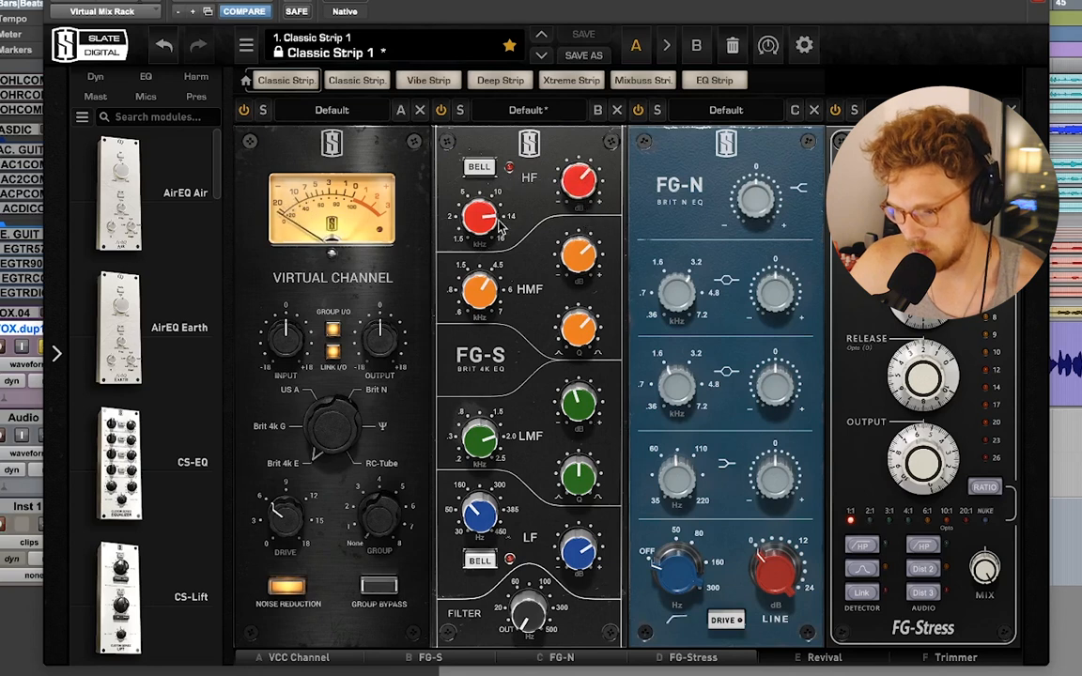
# Step: Lower the FG-S HF frequency to the region around 7.61 kHz and raise its gain past +9.45 dB
pyautogui.moveTo(479, 218); pyautogui.dragTo(479, 273)
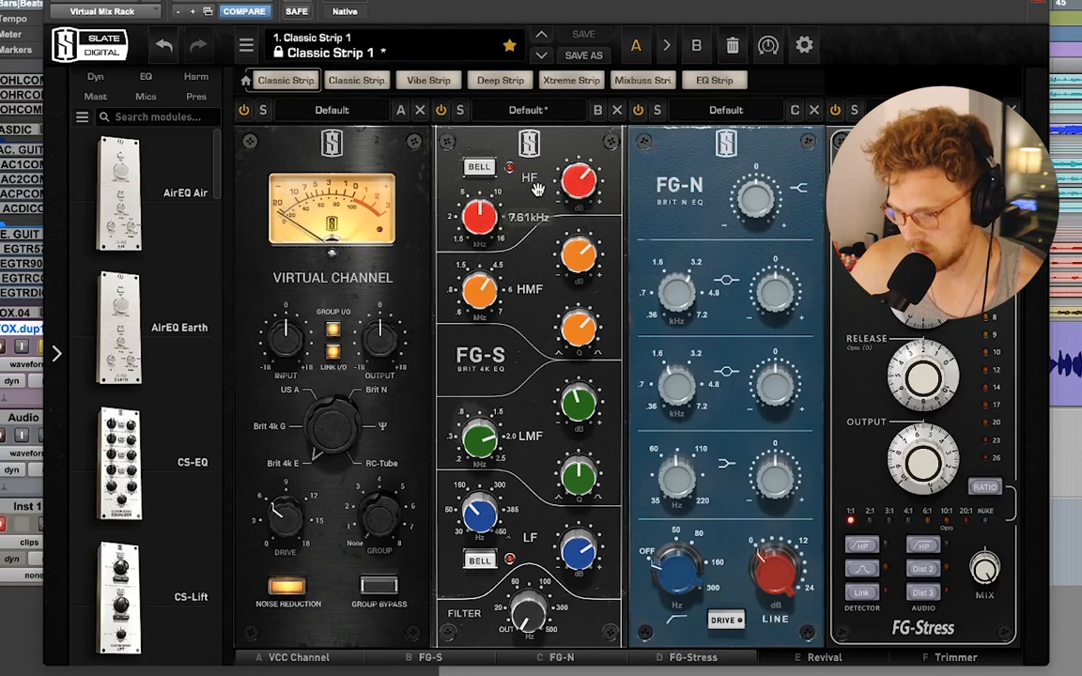
pyautogui.moveTo(579, 181)
pyautogui.mouseDown()
pyautogui.moveTo(582, 109)
pyautogui.moveTo(577, 164)
pyautogui.mouseUp()
pyautogui.moveTo(481, 214); pyautogui.dragTo(469, 228)
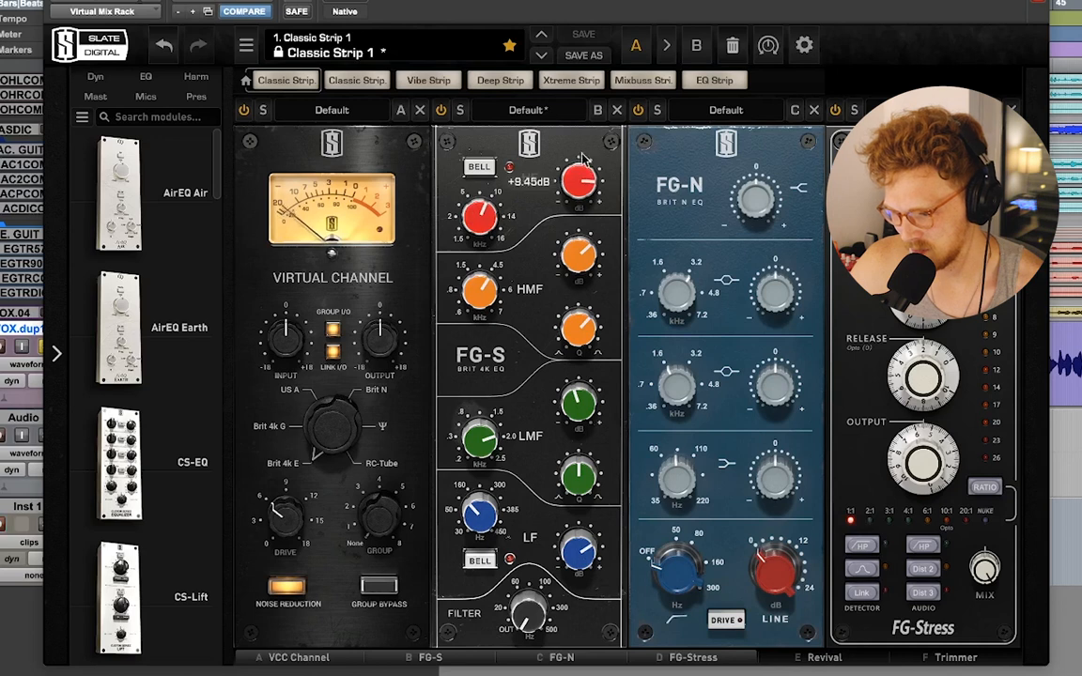
pyautogui.moveTo(582, 160); pyautogui.dragTo(581, 143)
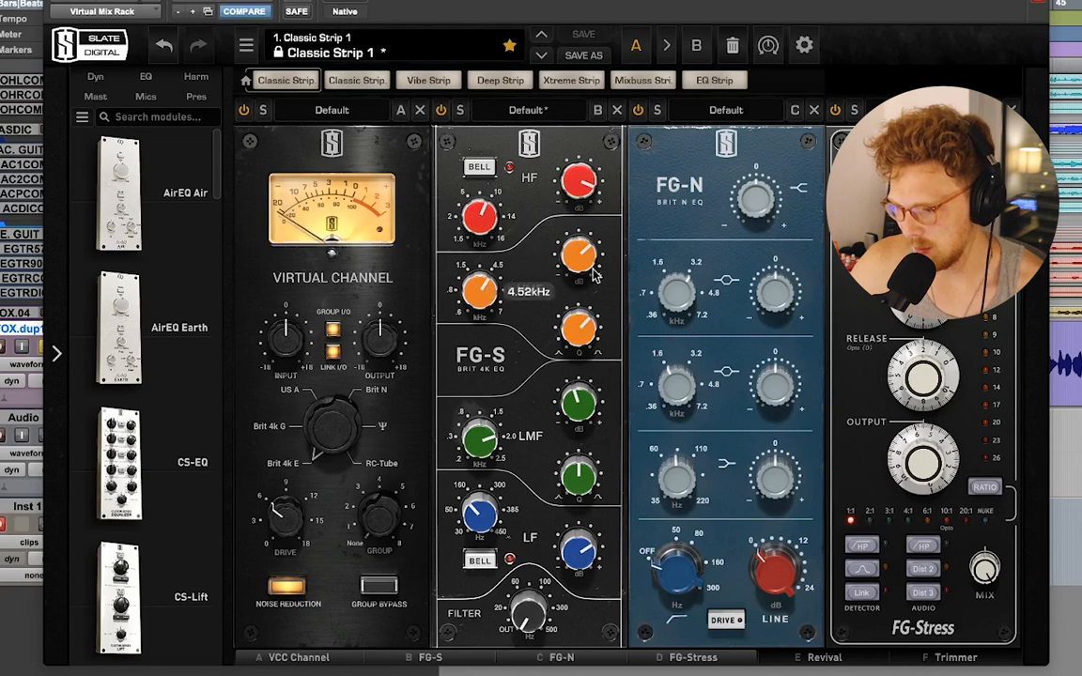
# Step: Raise the FG-S HMF boost at 4.52 kHz with a Q of 1.13 and trim the HF gain to +10.2 dB
pyautogui.moveTo(584, 257); pyautogui.dragTo(584, 250)
pyautogui.moveTo(579, 359); pyautogui.dragTo(592, 319)
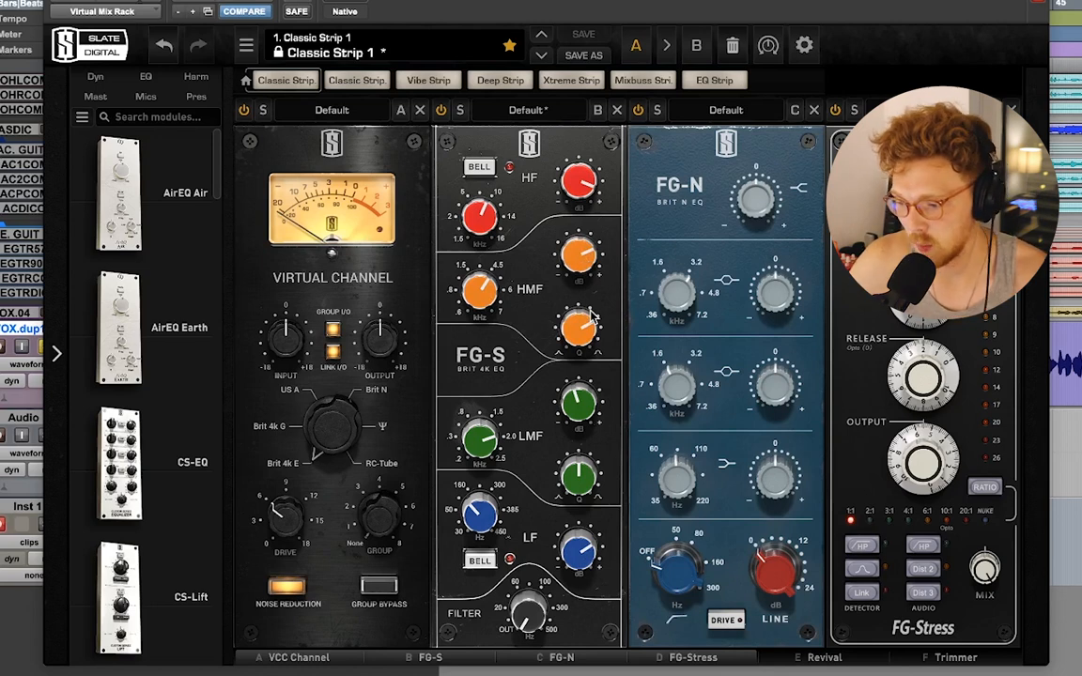
pyautogui.moveTo(592, 316); pyautogui.dragTo(573, 190)
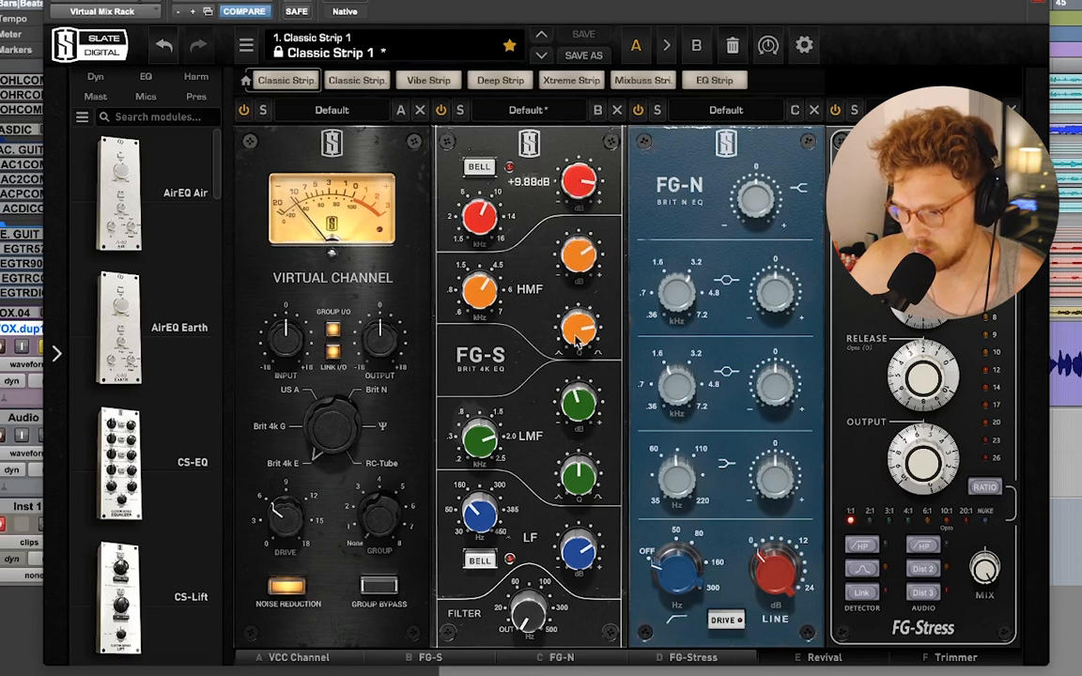
pyautogui.moveTo(574, 339); pyautogui.dragTo(573, 355)
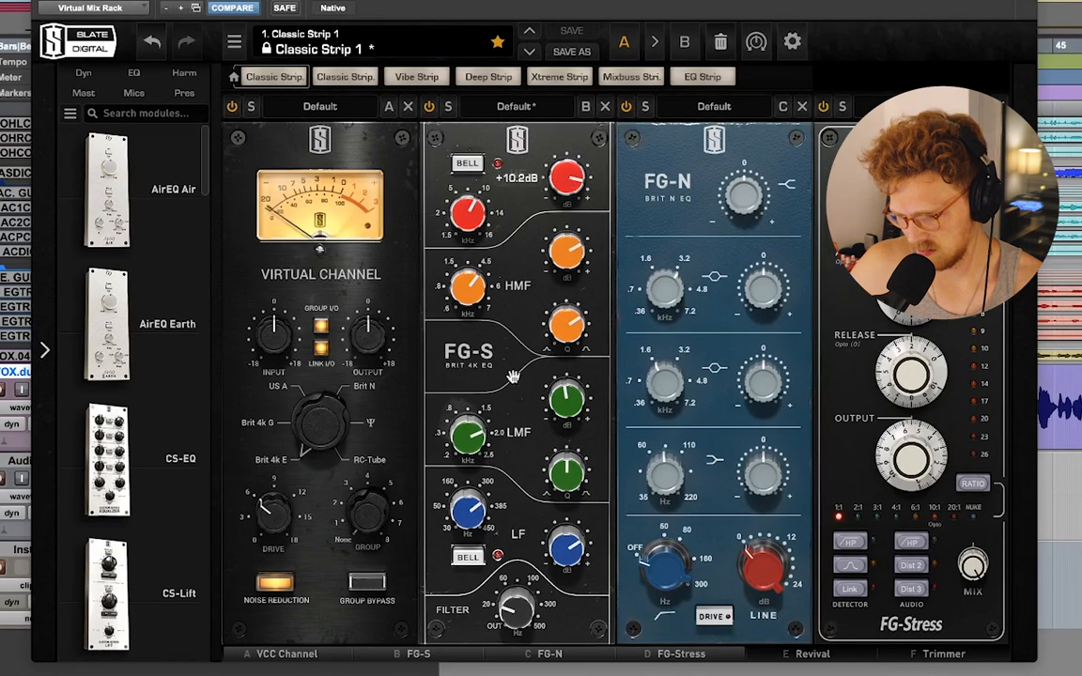
# Step: Lower the FG-S LMF frequency, audition its boost up to +13.8 dB, pull it back and close the plug-in
pyautogui.moveTo(471, 442); pyautogui.dragTo(469, 467)
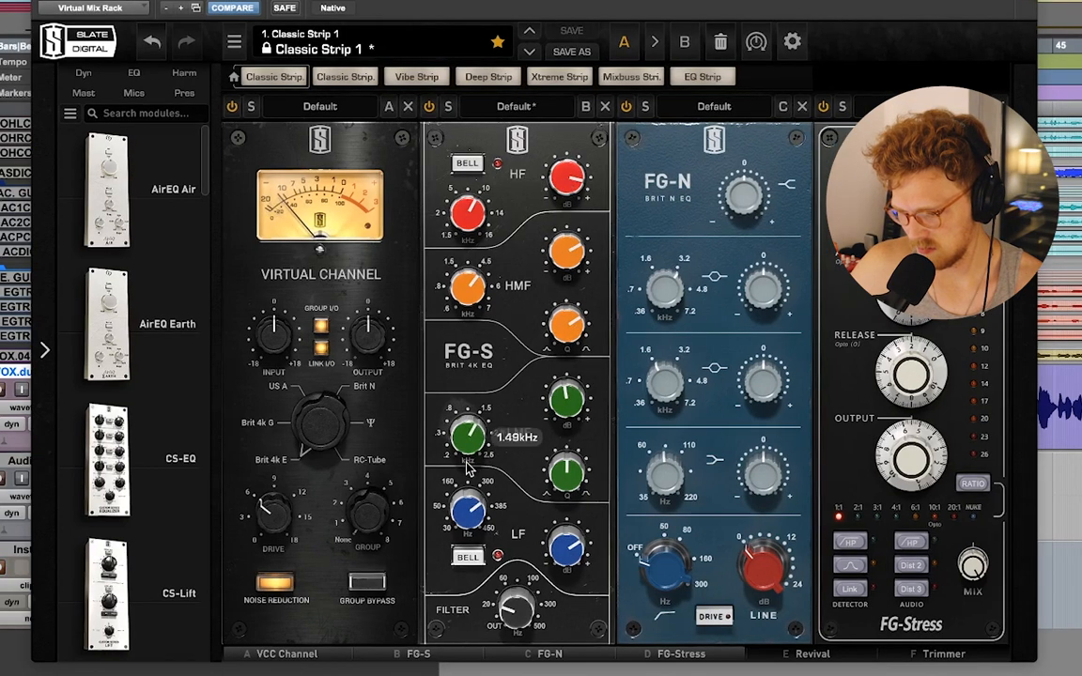
pyautogui.moveTo(568, 396); pyautogui.dragTo(566, 326)
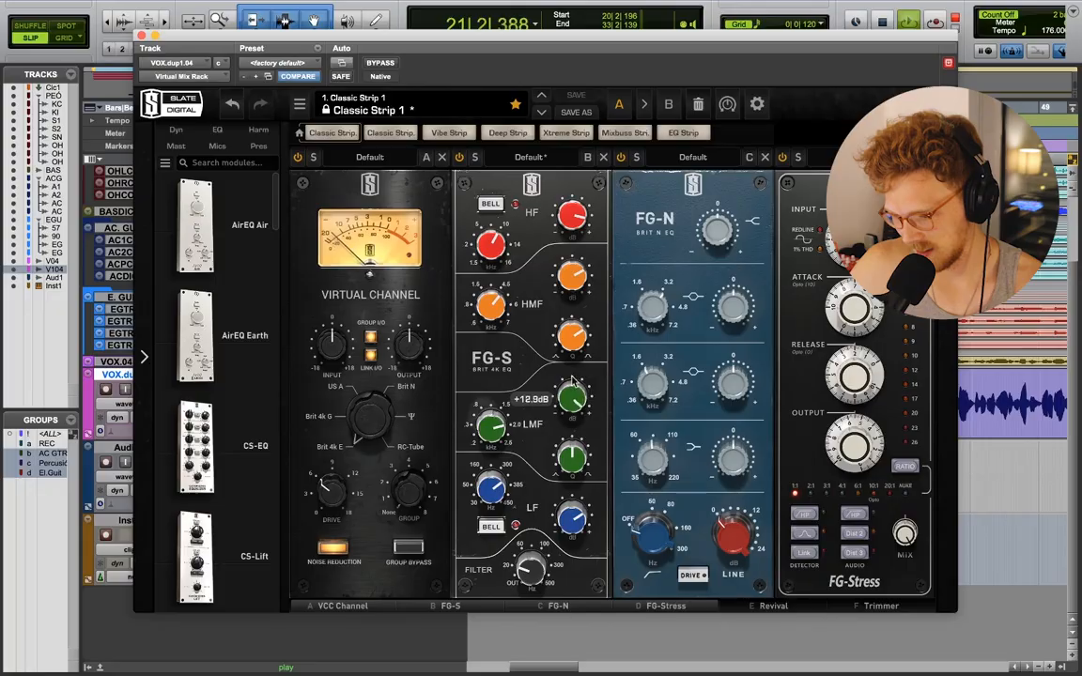
pyautogui.press('space')
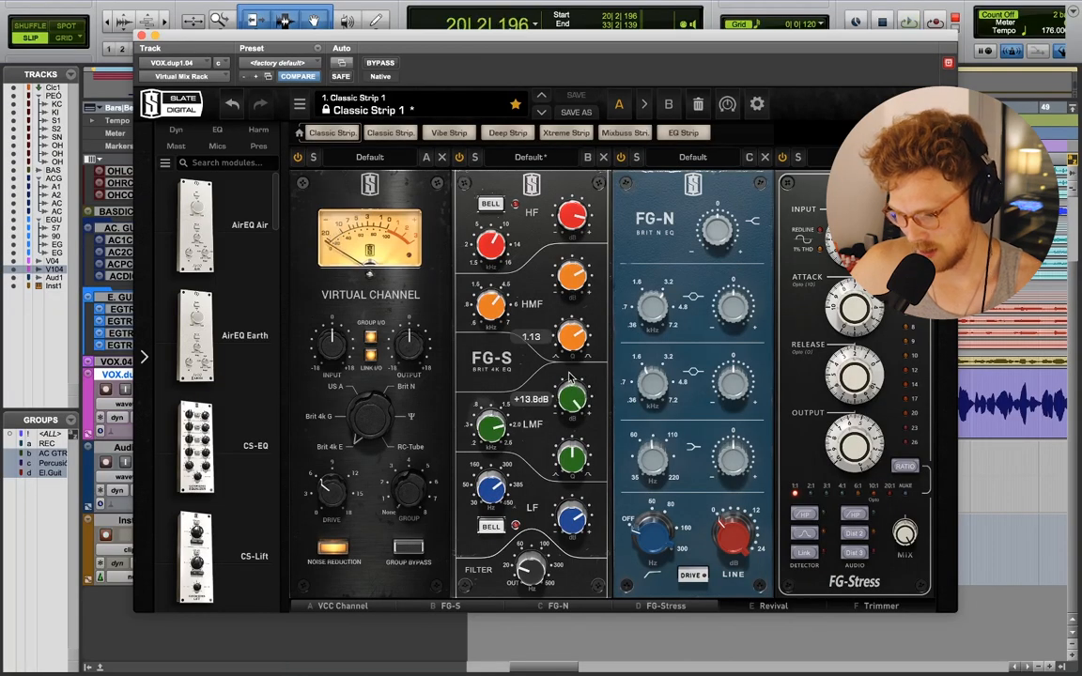
pyautogui.moveTo(578, 399); pyautogui.dragTo(579, 405)
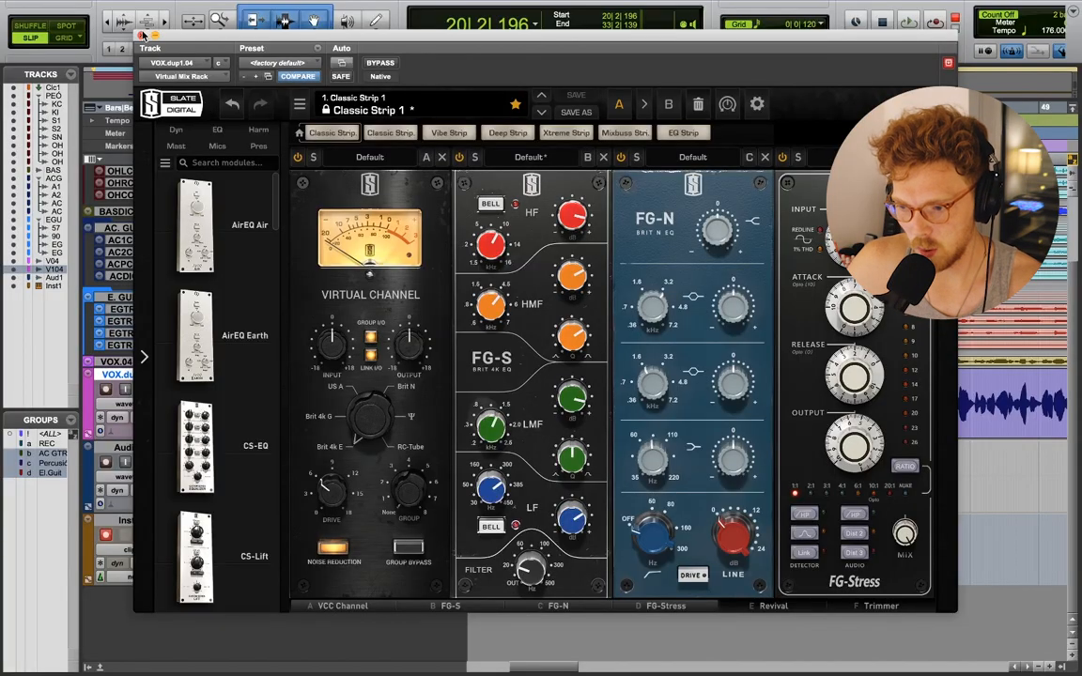
pyautogui.click(141, 36)
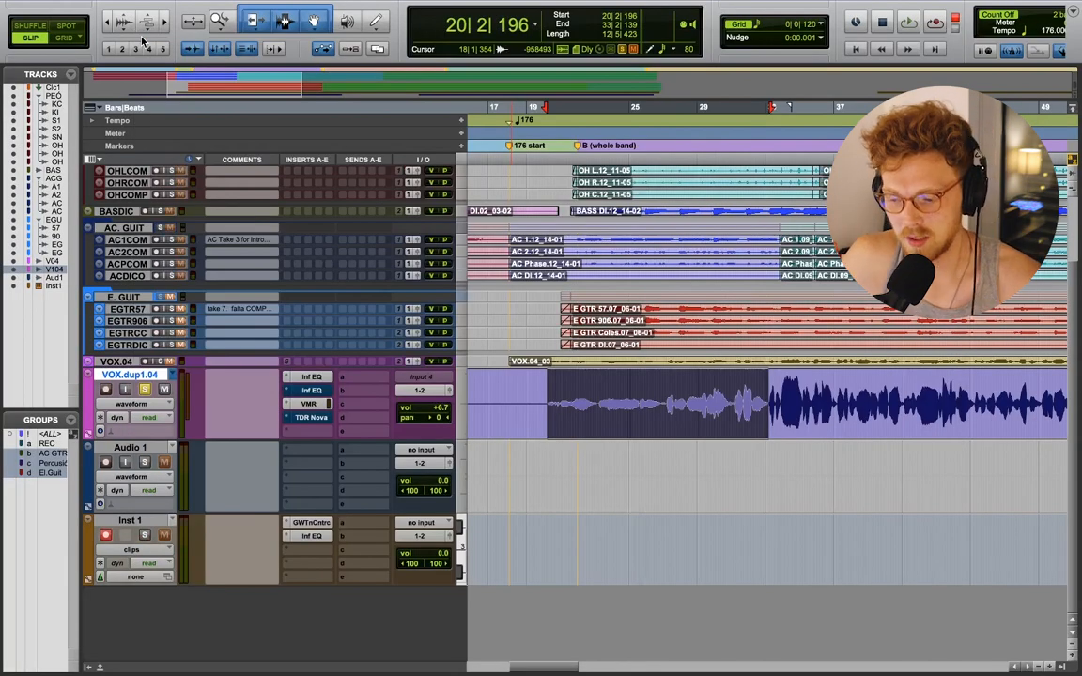
# Step: Bypass VMR, reactivate the second Inf EQ on the vocal track and open it to show its curve
pyautogui.rightClick(303, 423)
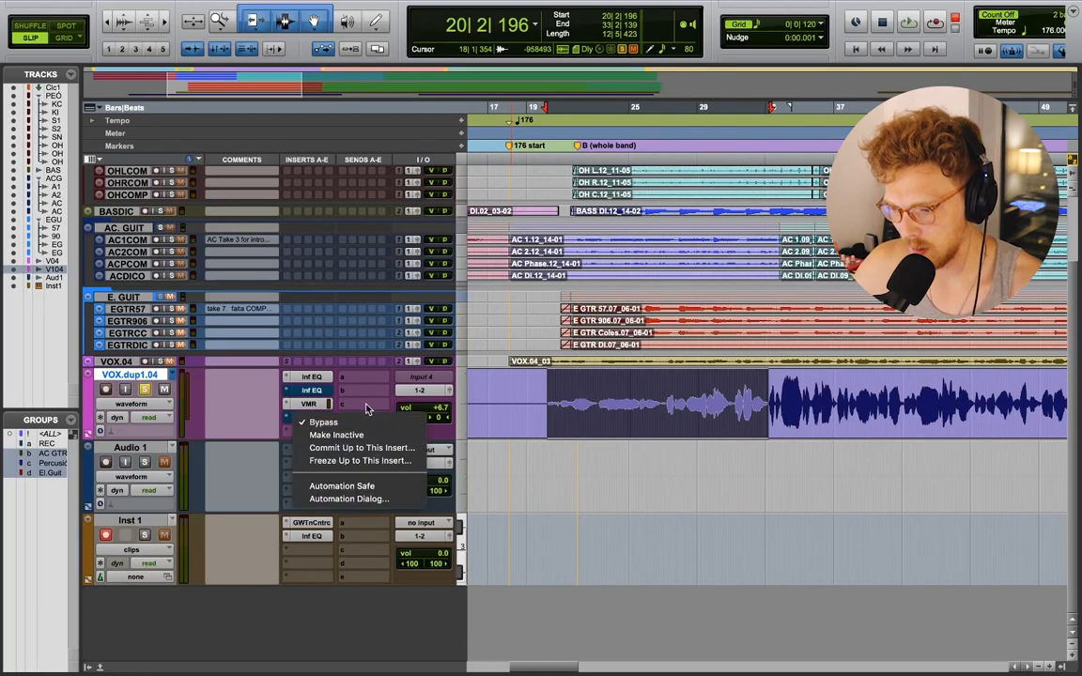
pyautogui.rightClick(298, 390)
pyautogui.click(252, 393)
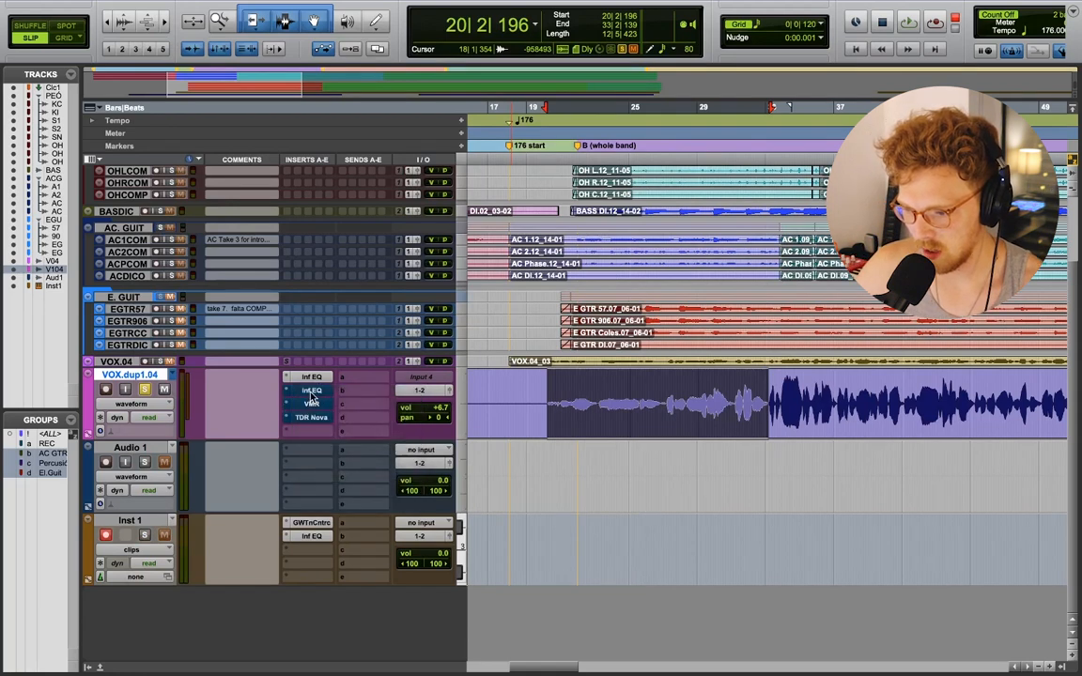
pyautogui.rightClick(312, 398)
pyautogui.click(339, 407)
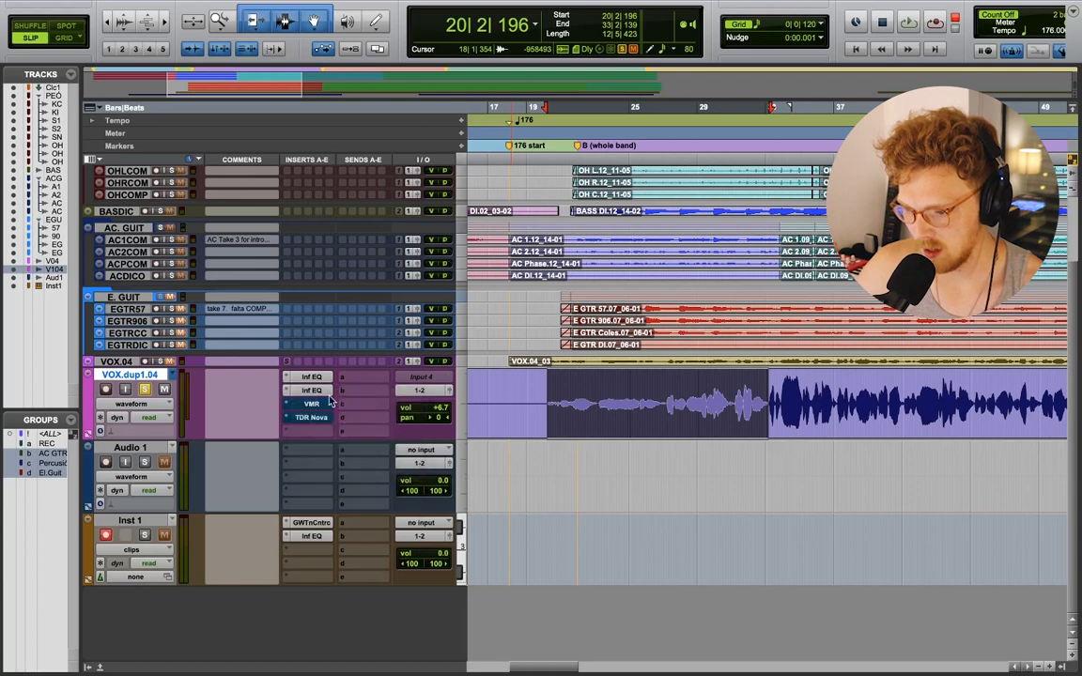
pyautogui.click(325, 391)
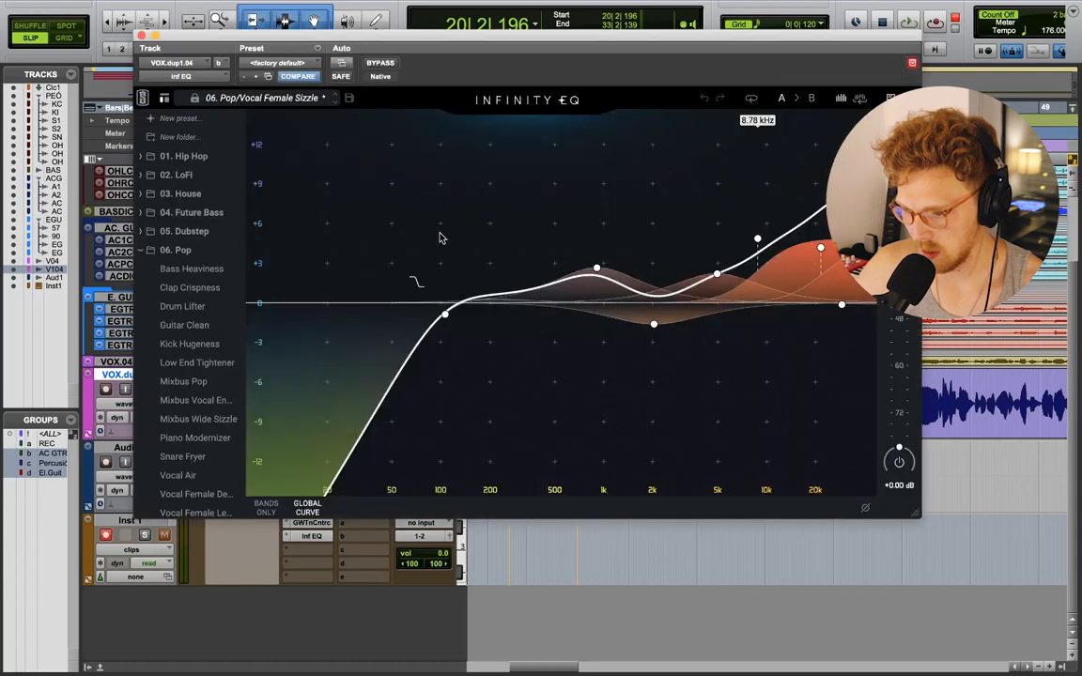
# Step: Activate the TDR Nova insert on the vocal track and open its window
pyautogui.keyDown('super'); pyautogui.click(311, 418); pyautogui.keyUp('super')
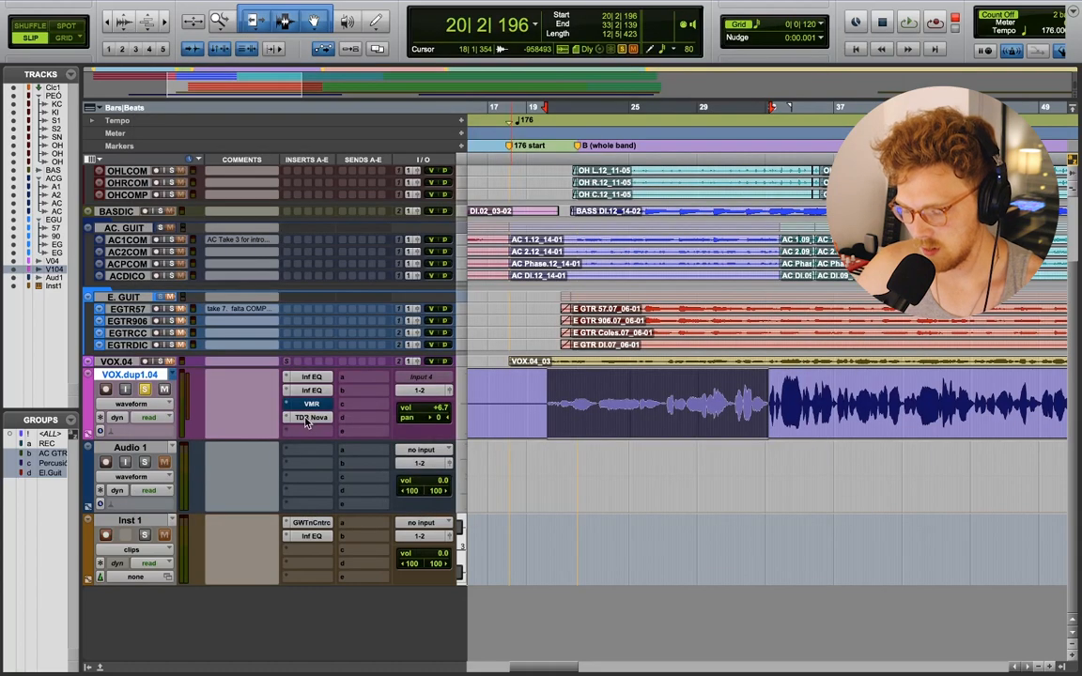
pyautogui.click(307, 419)
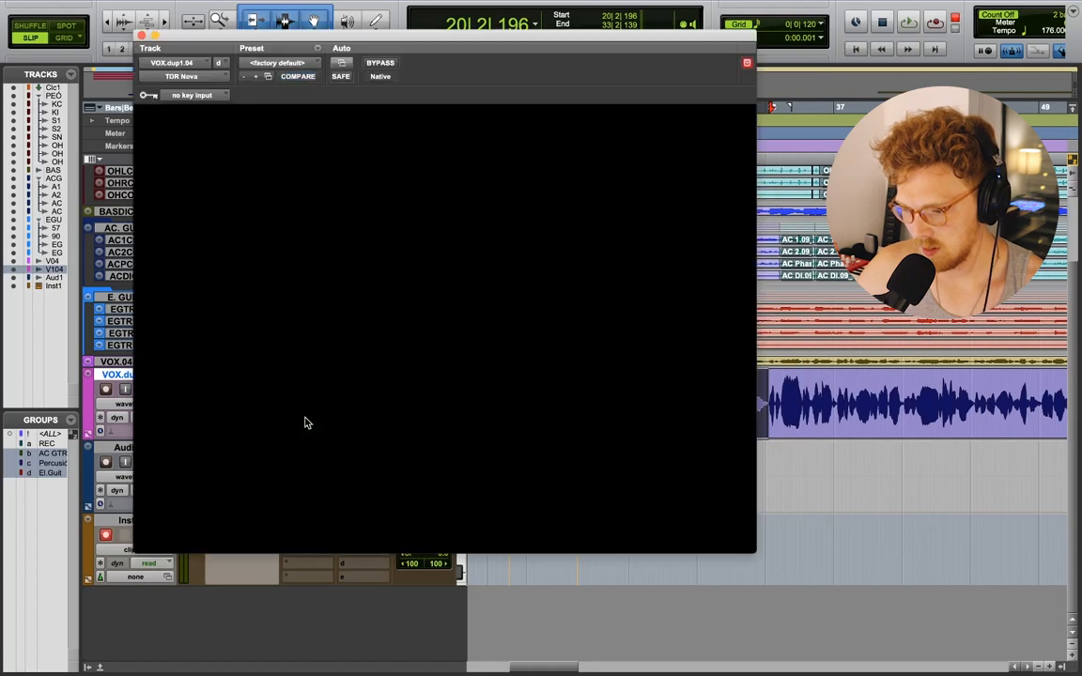
pyautogui.moveTo(432, 43); pyautogui.dragTo(395, 35)
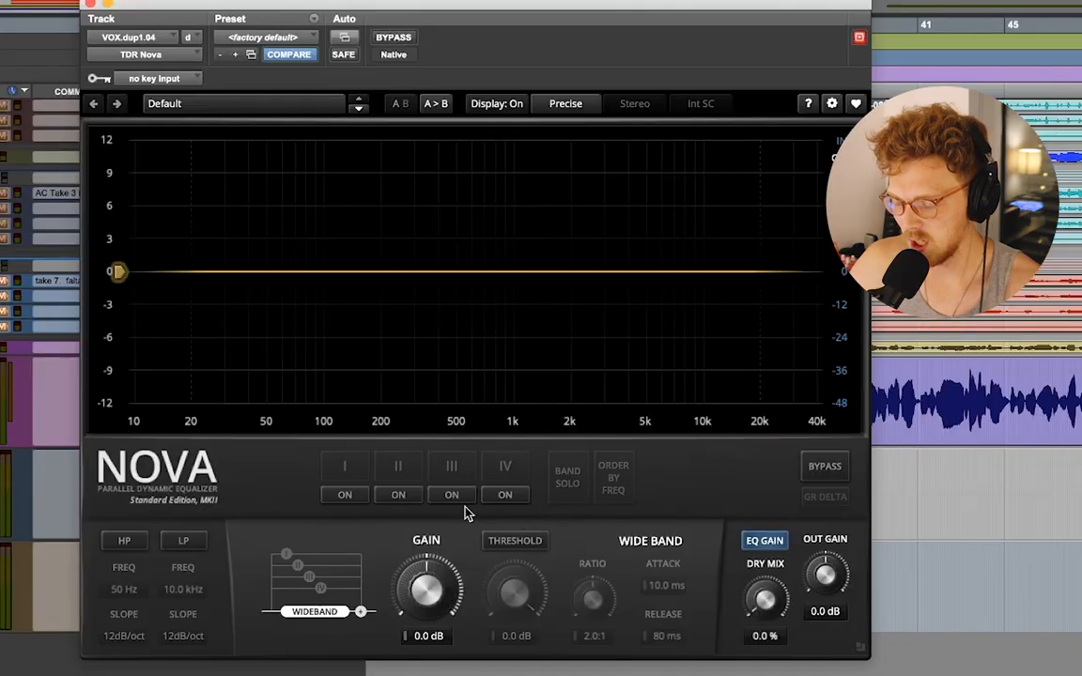
# Step: Enable Nova bands III and IV and place band IV at 4.5 kHz with a 2.9 dB cut
pyautogui.click(451, 495)
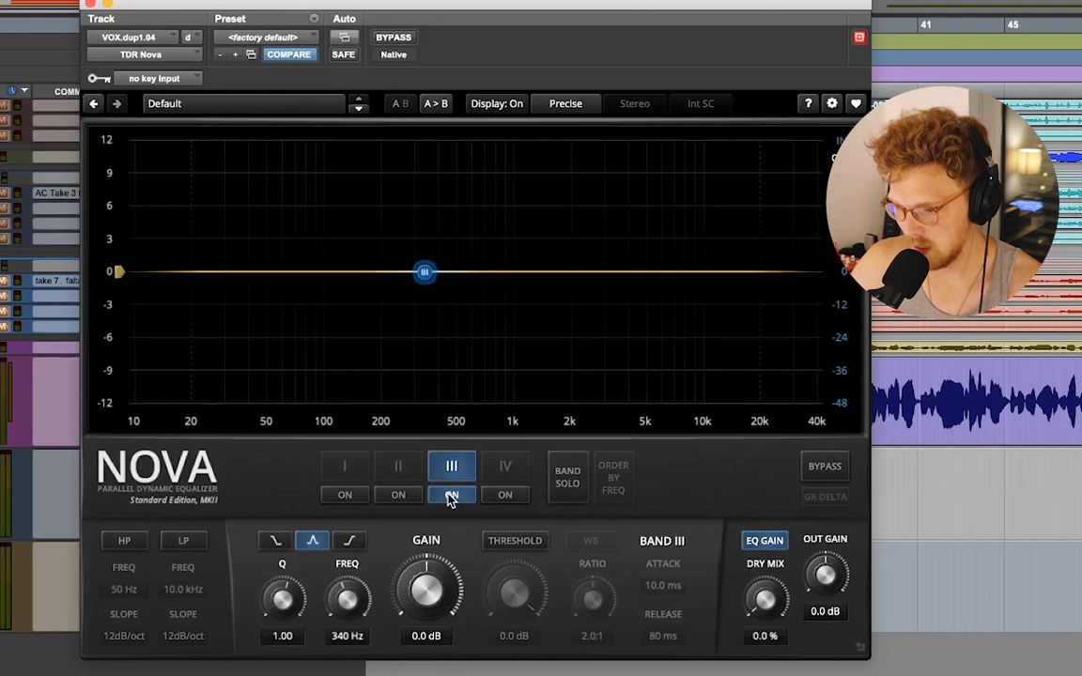
pyautogui.click(502, 495)
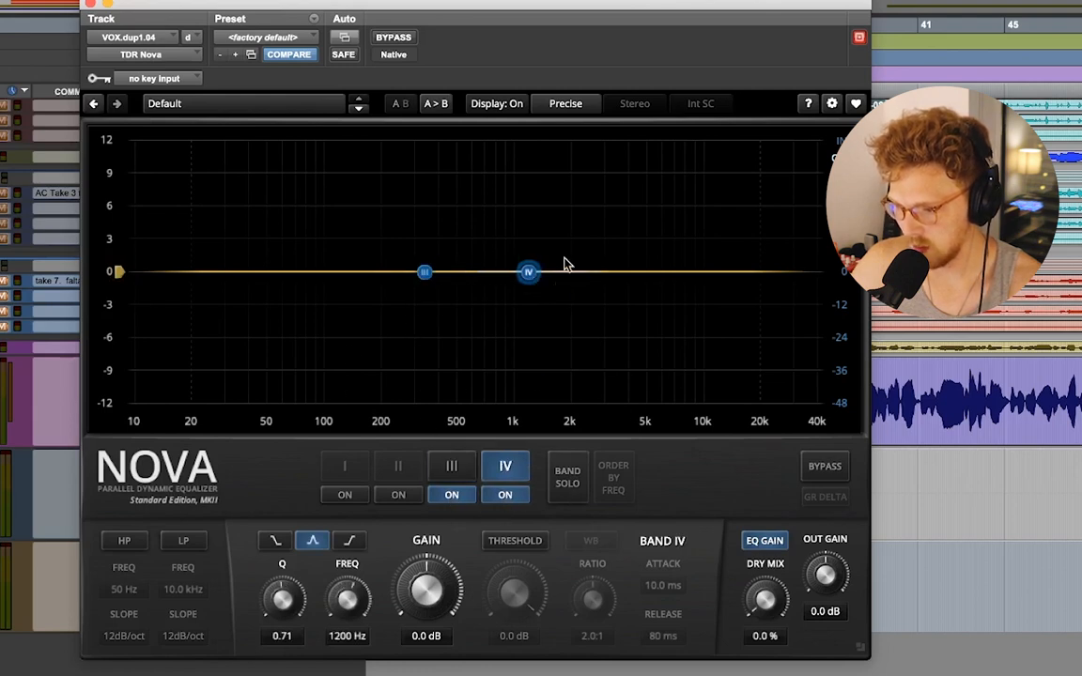
pyautogui.moveTo(529, 273); pyautogui.dragTo(638, 304)
pyautogui.press('space')
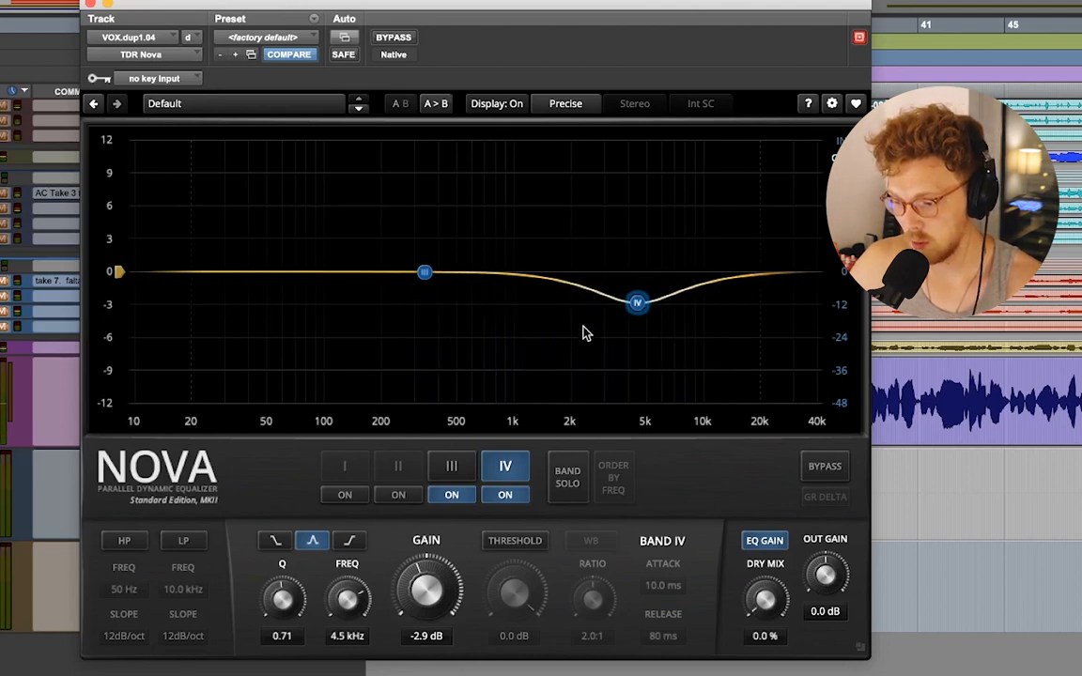
# Step: Make band IV dynamic at 11.4 kHz with a 3.0 dB cut and lower its threshold to -37.0 dB while the vocal plays
pyautogui.click(515, 542)
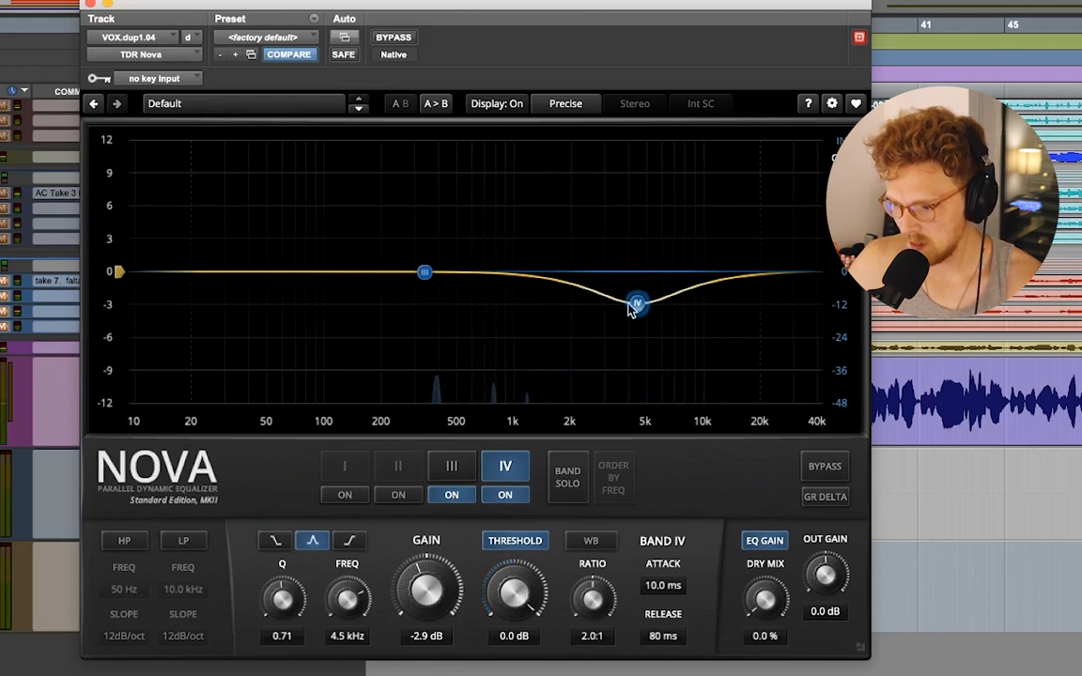
pyautogui.moveTo(639, 304); pyautogui.dragTo(715, 307)
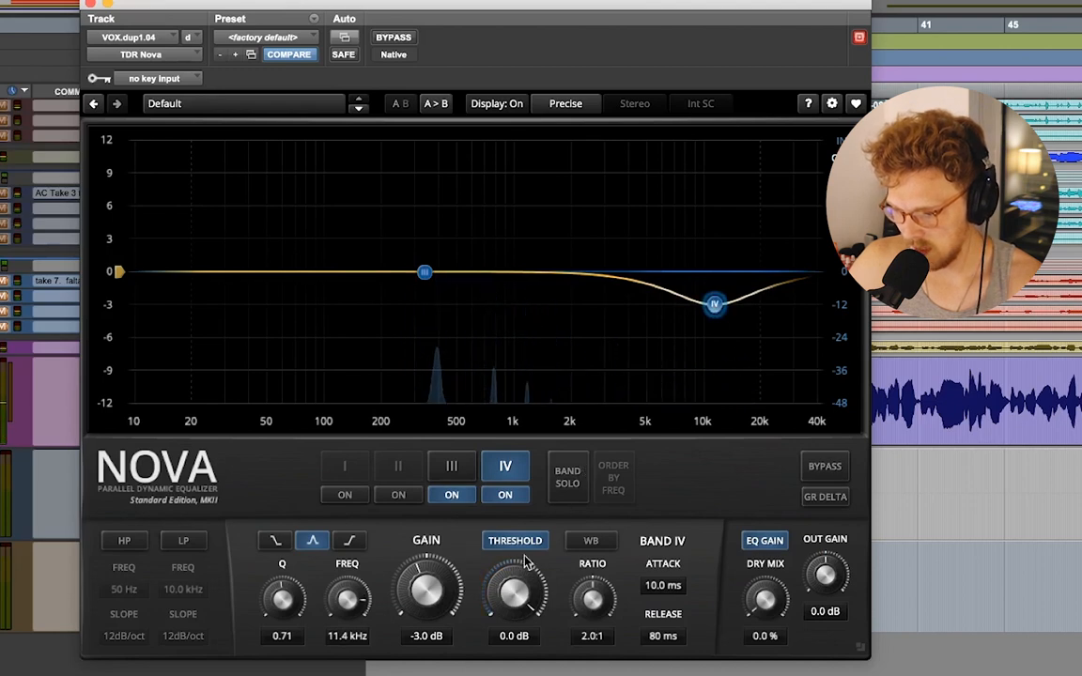
pyautogui.moveTo(522, 602); pyautogui.dragTo(522, 672)
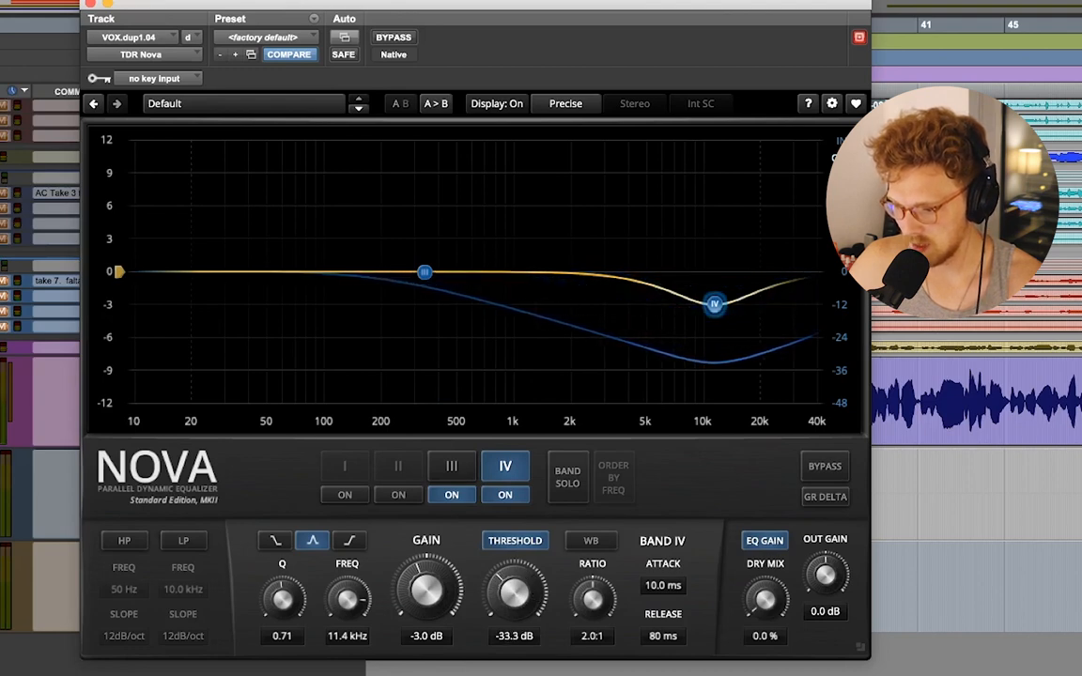
pyautogui.press('space')
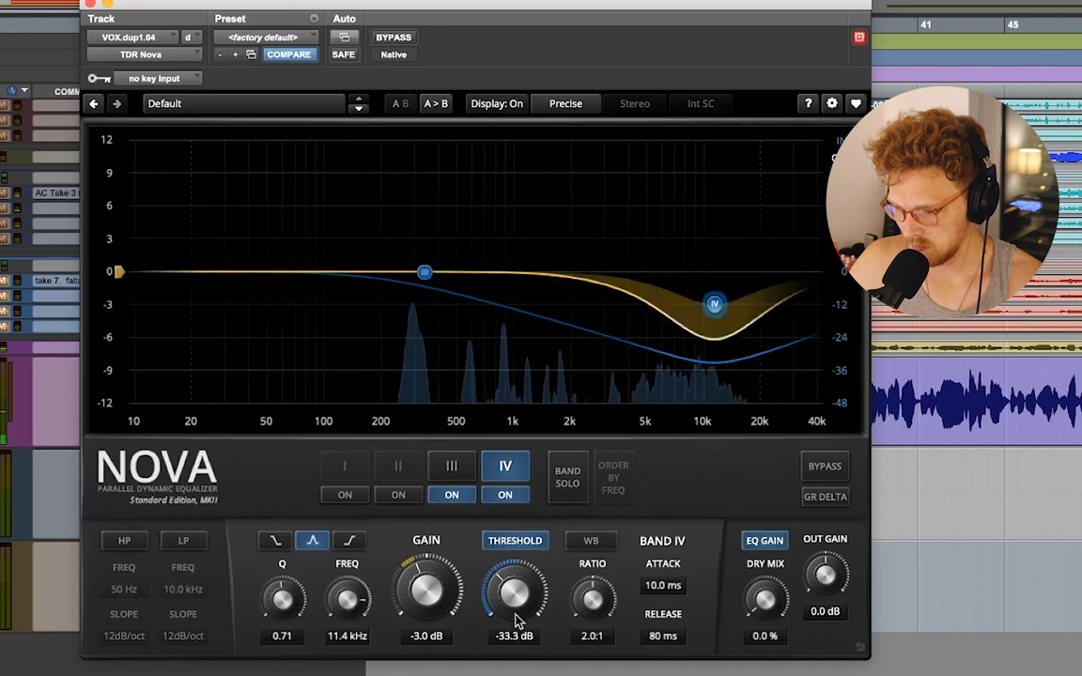
pyautogui.moveTo(523, 606); pyautogui.dragTo(523, 648)
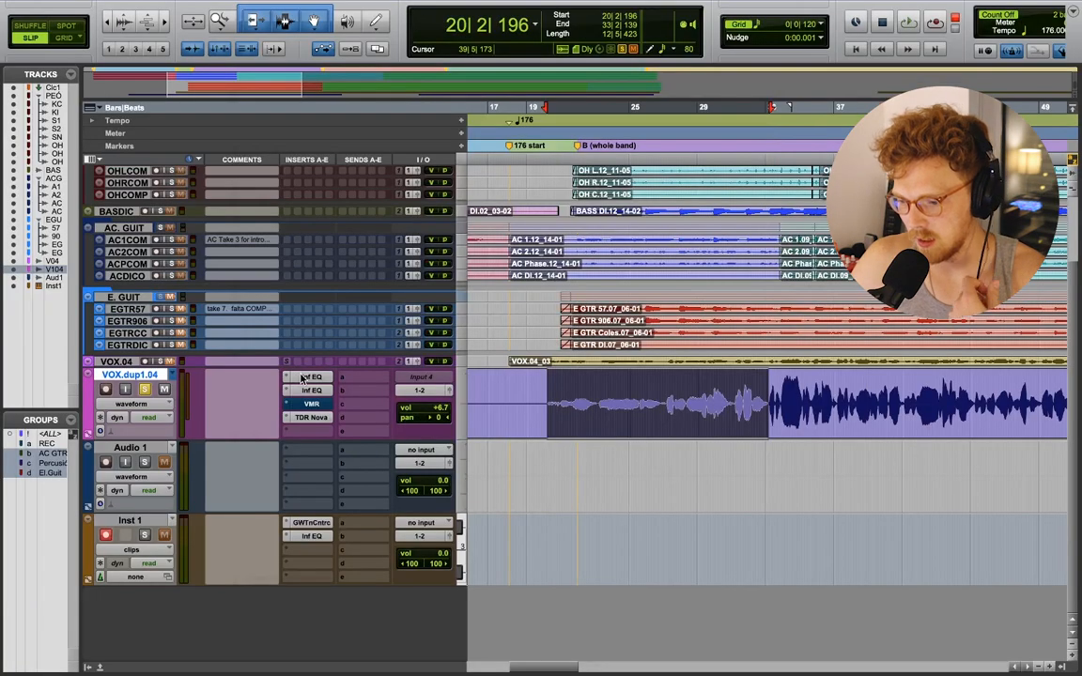
# Step: Inspect the narrow cut near 2 kHz in the first Inf EQ on the vocal track and close the plug-in
pyautogui.click(309, 378)
pyautogui.moveTo(736, 419)
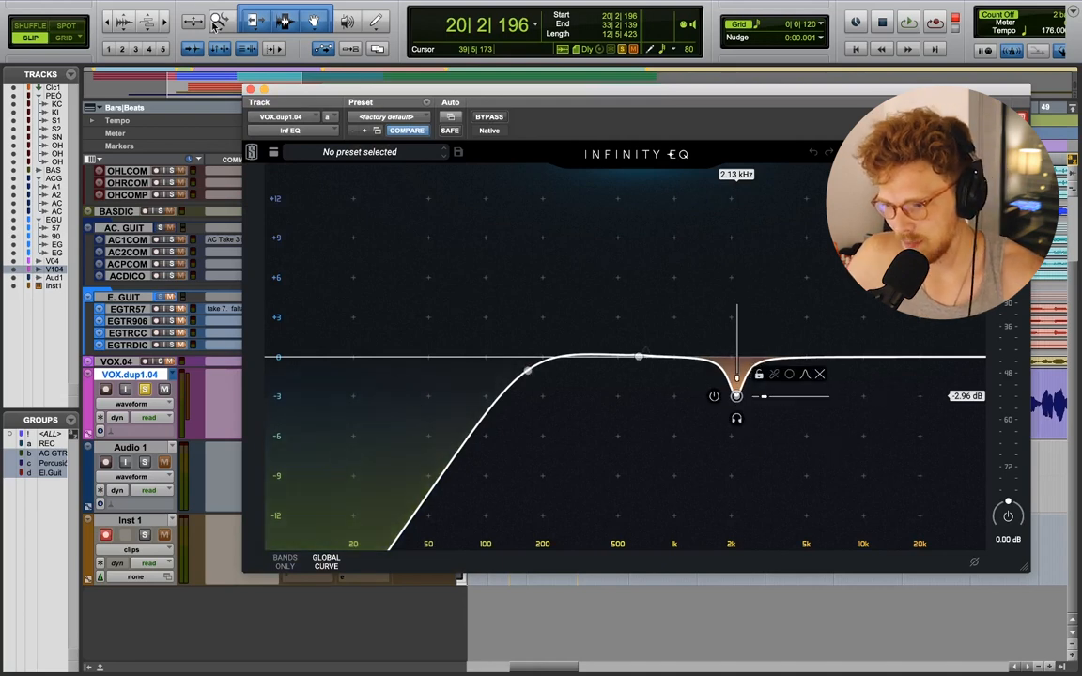
pyautogui.click(250, 91)
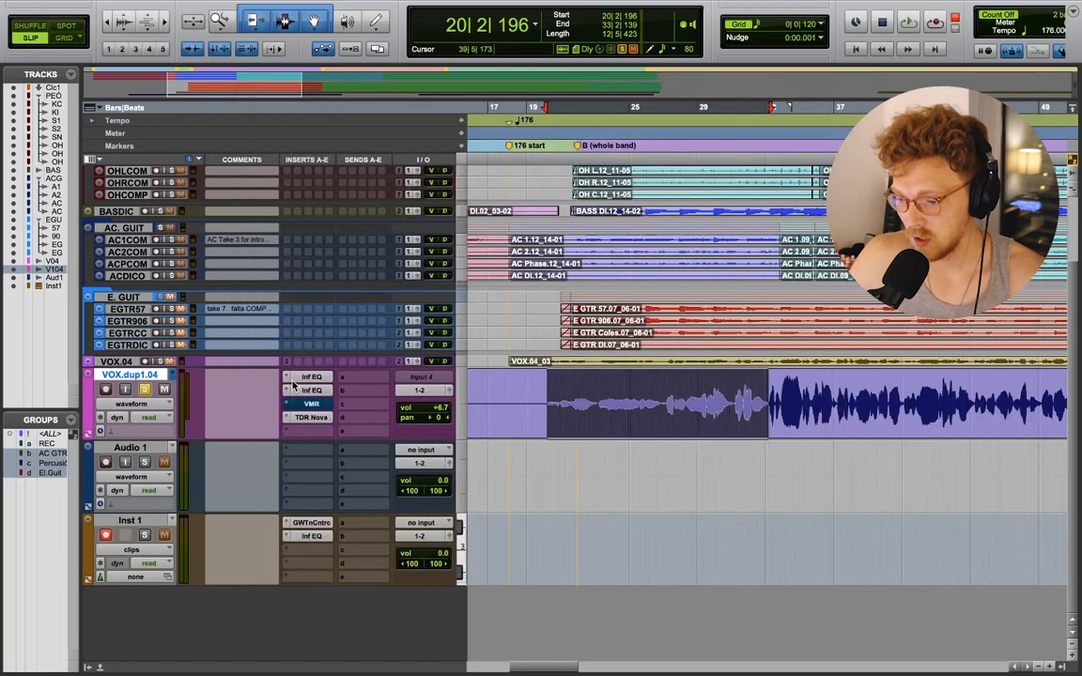
# Step: Set Nova's band IV to a 2.3 dB cut at 2008 Hz with Q 2.17 and a -26.1 dB threshold
pyautogui.click(311, 418)
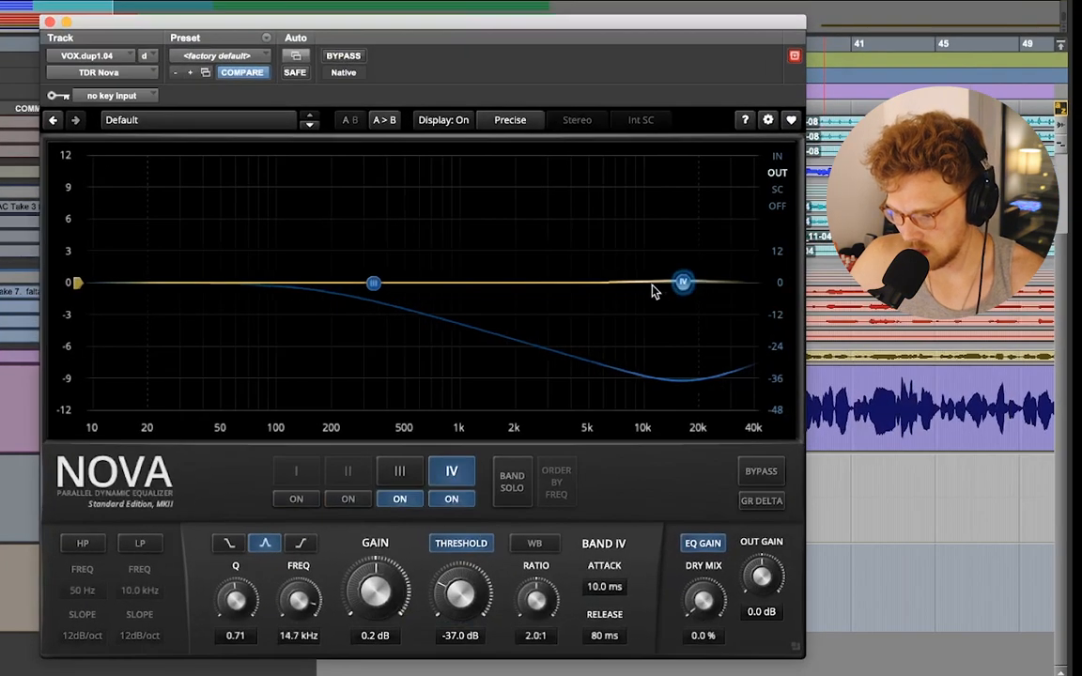
pyautogui.moveTo(655, 291); pyautogui.dragTo(495, 315)
pyautogui.moveTo(235, 601); pyautogui.dragTo(235, 587)
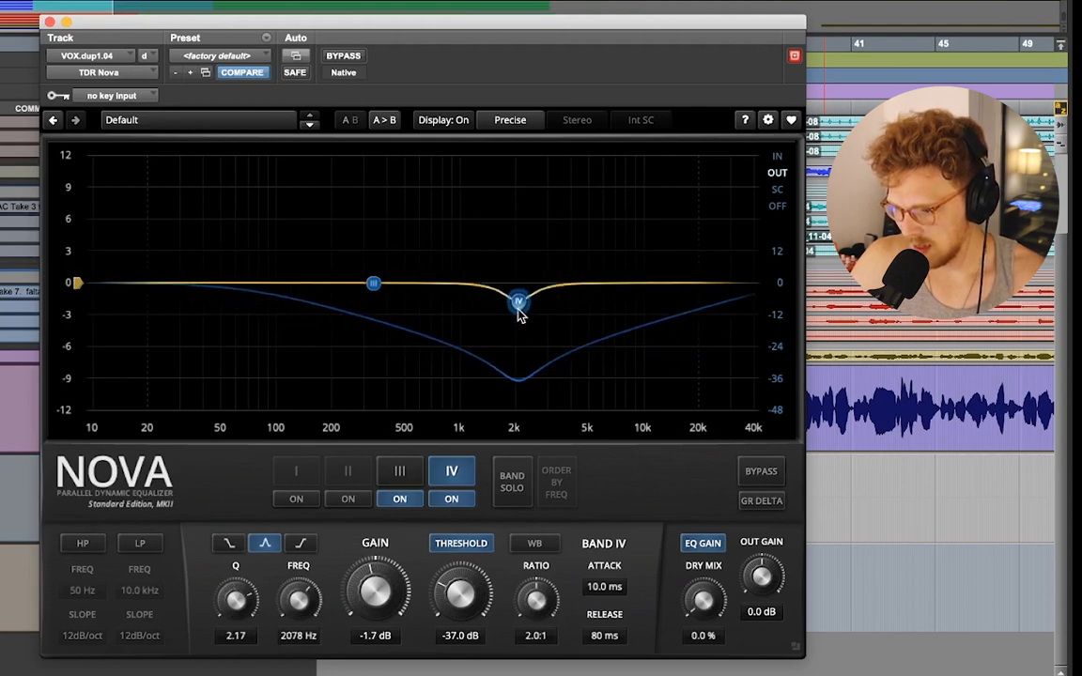
pyautogui.moveTo(519, 314); pyautogui.dragTo(517, 320)
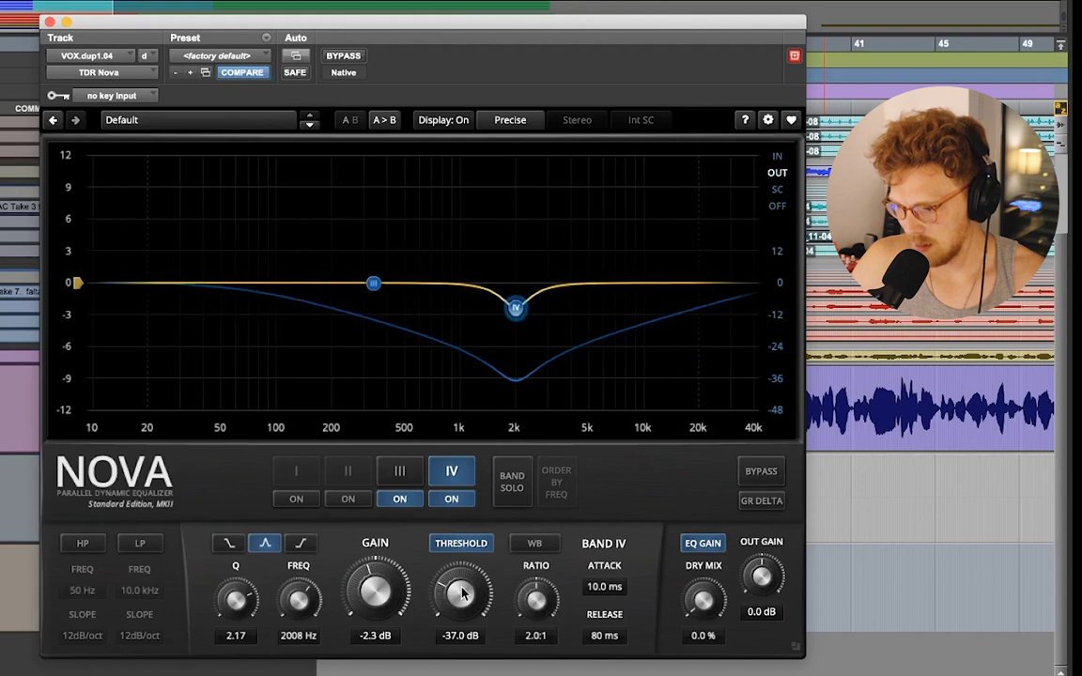
pyautogui.moveTo(461, 592); pyautogui.dragTo(461, 572)
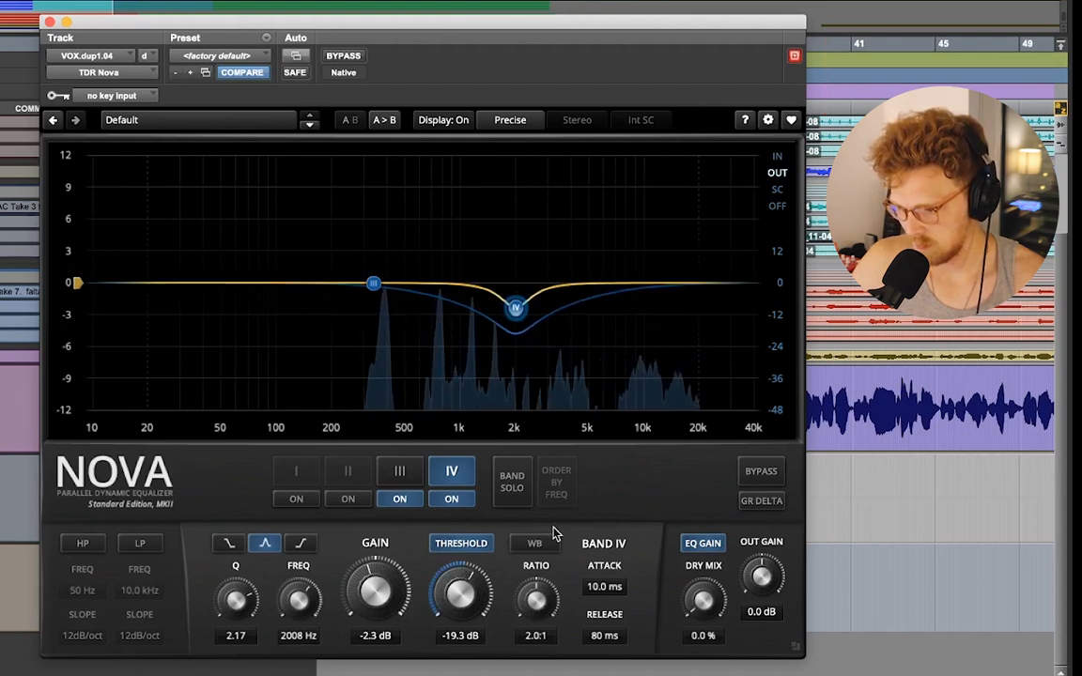
pyautogui.moveTo(438, 570); pyautogui.dragTo(437, 578)
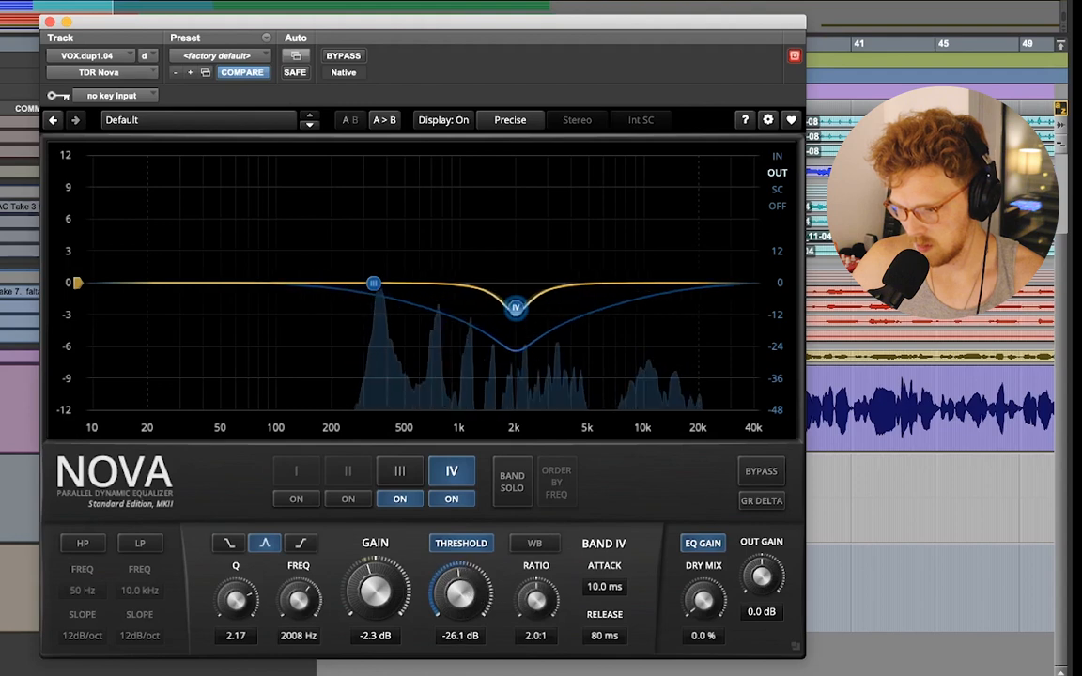